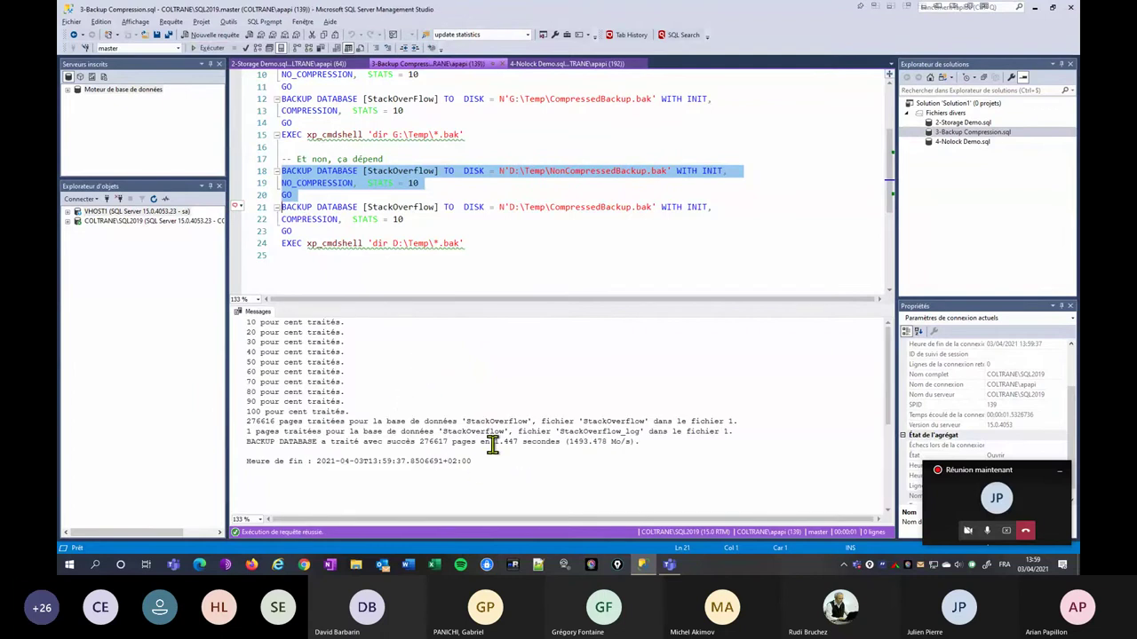
Run the compressed StackOverFlow backup to D:\Temp\CompressedBackup.bak and compare its duration with that of the uncompressed backup
{"action": "left_click_drag", "start_coordinate": [494, 442], "coordinate": [517, 441]}
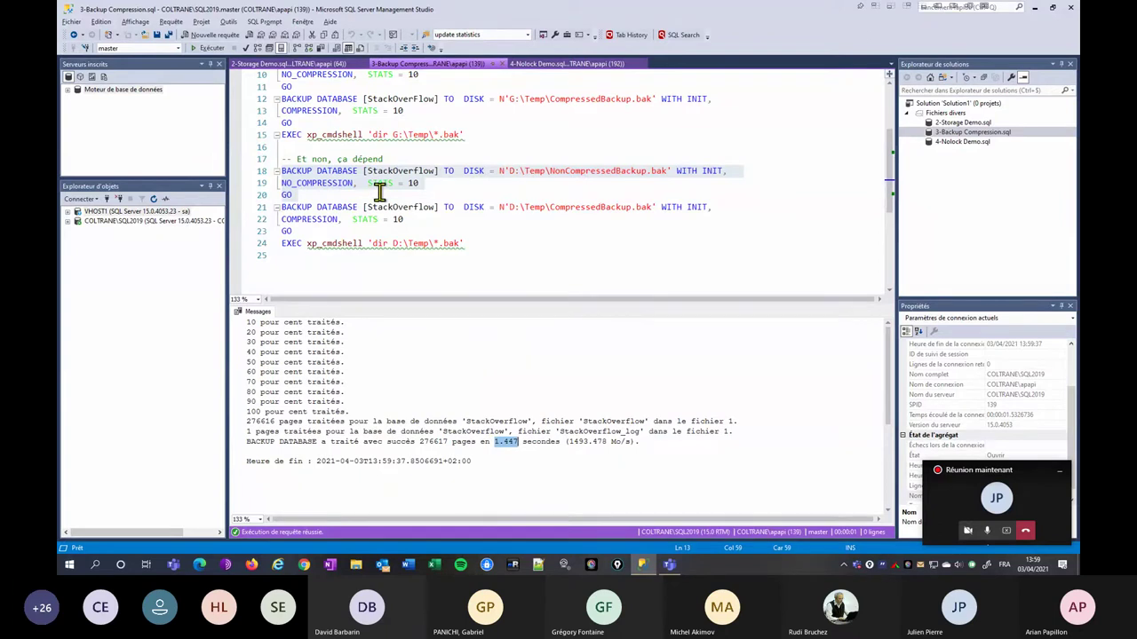
{"action": "left_click_drag", "start_coordinate": [262, 207], "coordinate": [259, 222]}
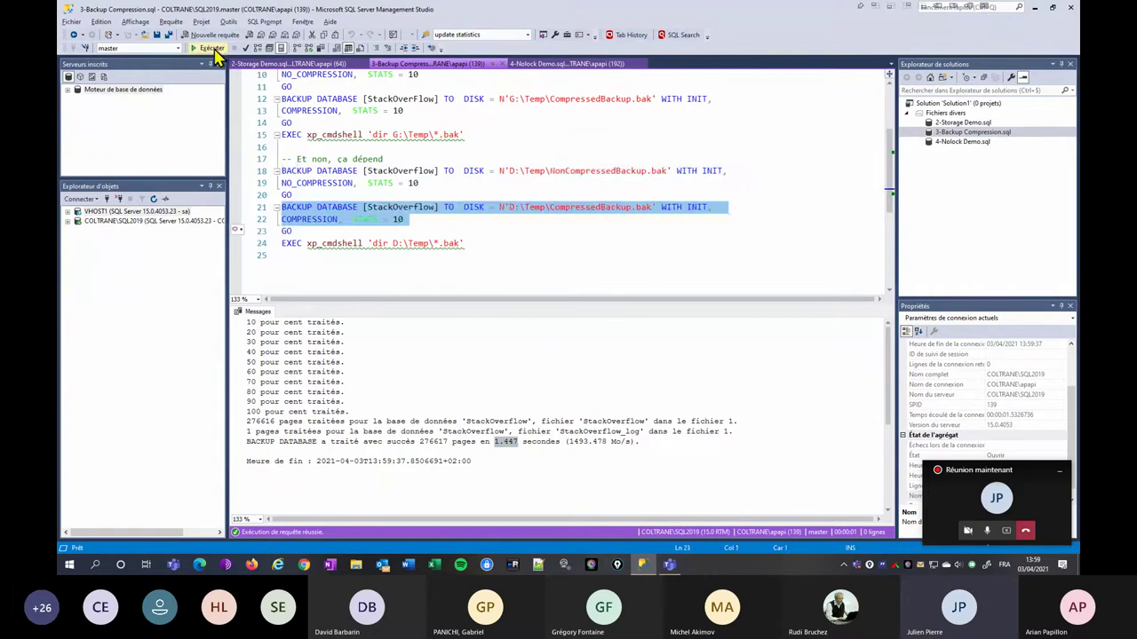
{"action": "left_click", "coordinate": [211, 49]}
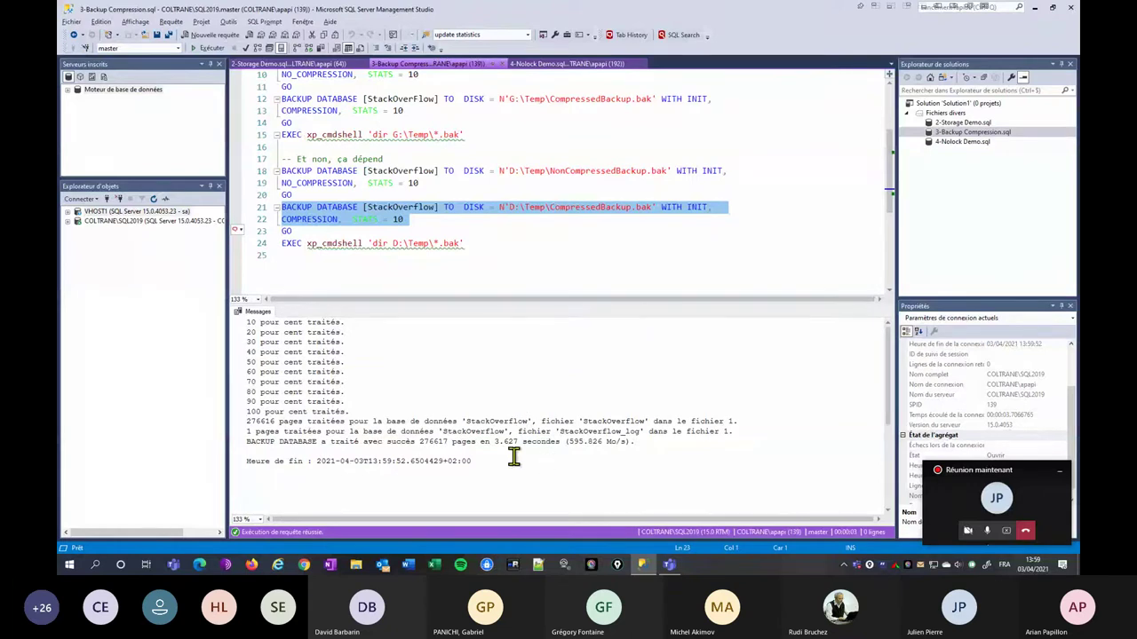
{"action": "double_click", "coordinate": [506, 441]}
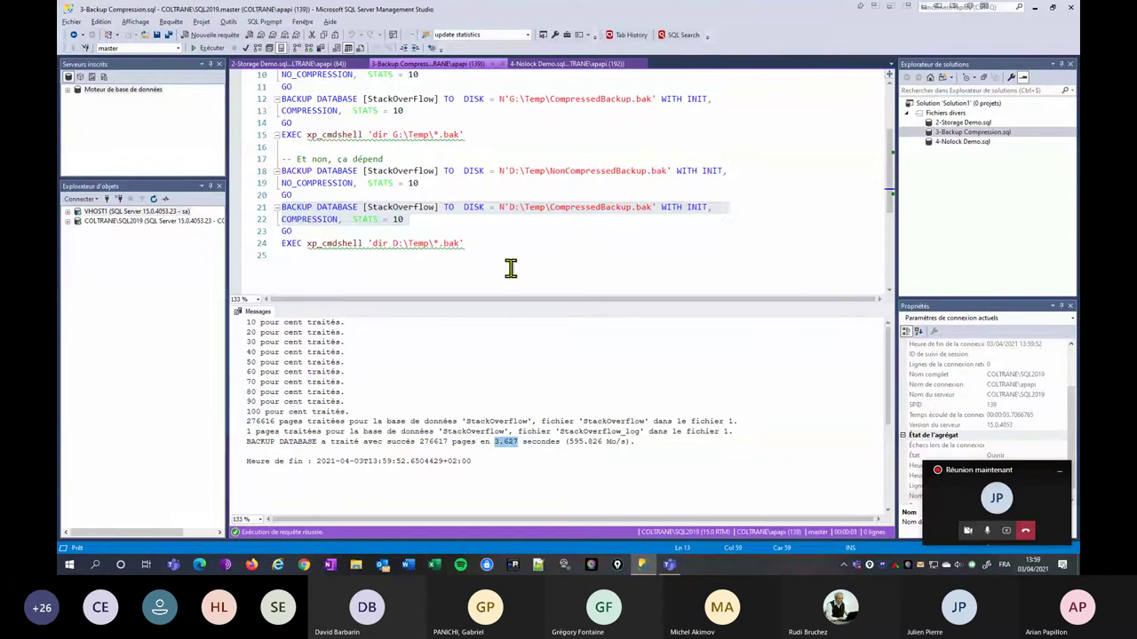
Select the xp_cmdshell command that lists the .bak files in D:\Temp and review the G: and D: backup statements in the script
{"action": "left_click", "coordinate": [252, 247]}
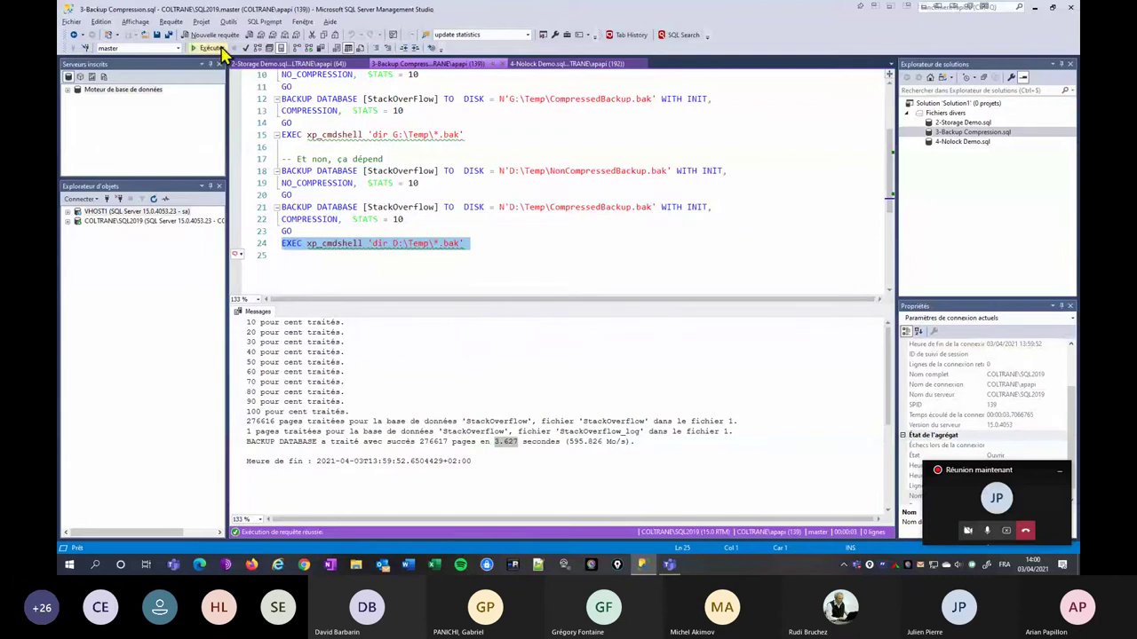
{"action": "scroll", "coordinate": [431, 169], "scroll_direction": "up", "scroll_amount": 3}
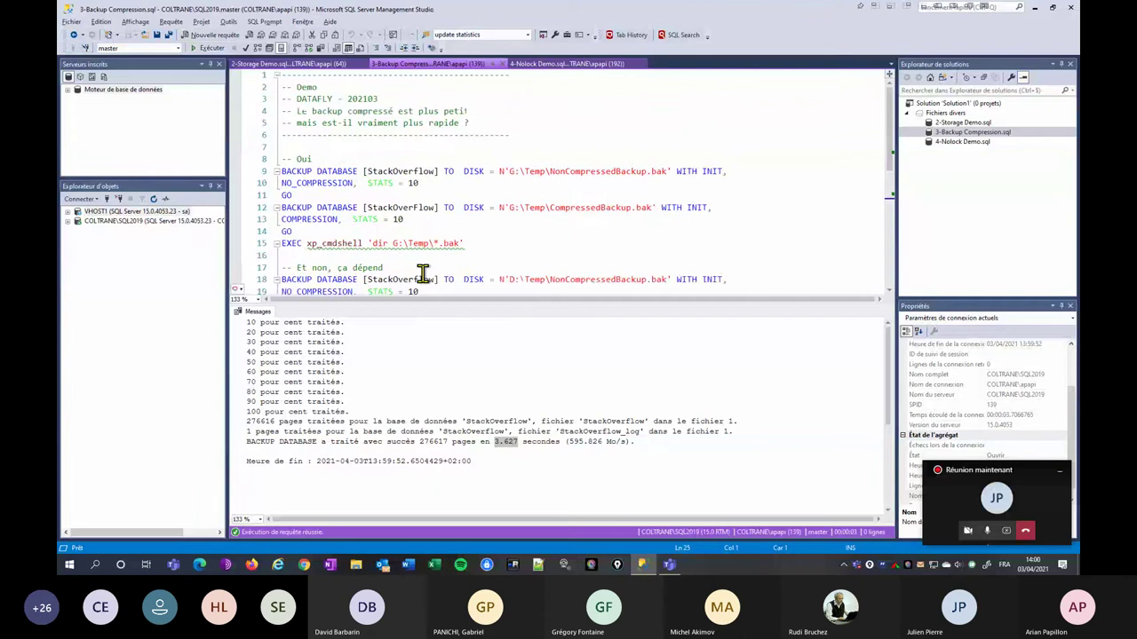
{"action": "scroll", "coordinate": [426, 267], "scroll_direction": "down", "scroll_amount": 3}
{"action": "left_click", "coordinate": [589, 272]}
{"action": "left_click", "coordinate": [363, 282]}
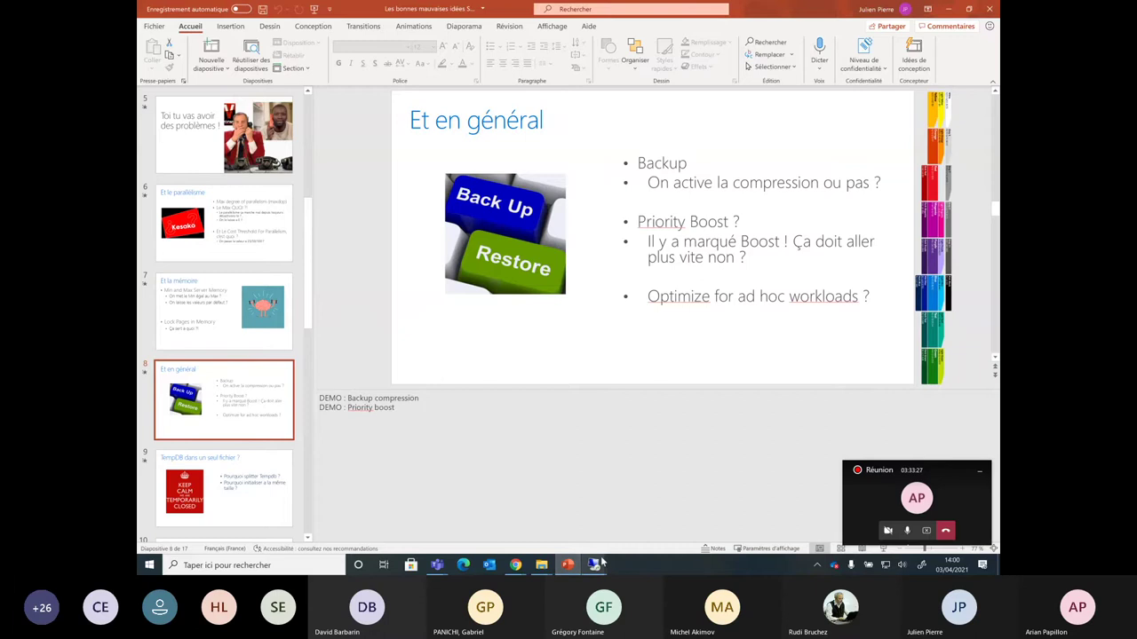
Switch to the SQL2019-1 remote session and examine that server's Advanced and Memory properties, leaving them unmodified
{"action": "mouse_move", "coordinate": [594, 563]}
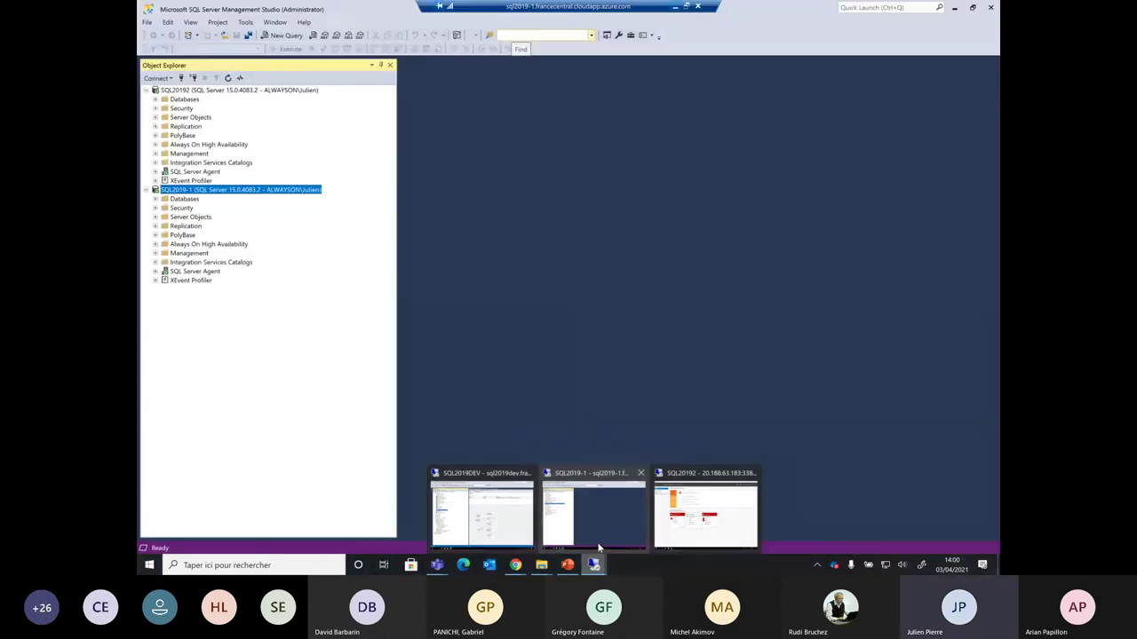
{"action": "left_click", "coordinate": [598, 547]}
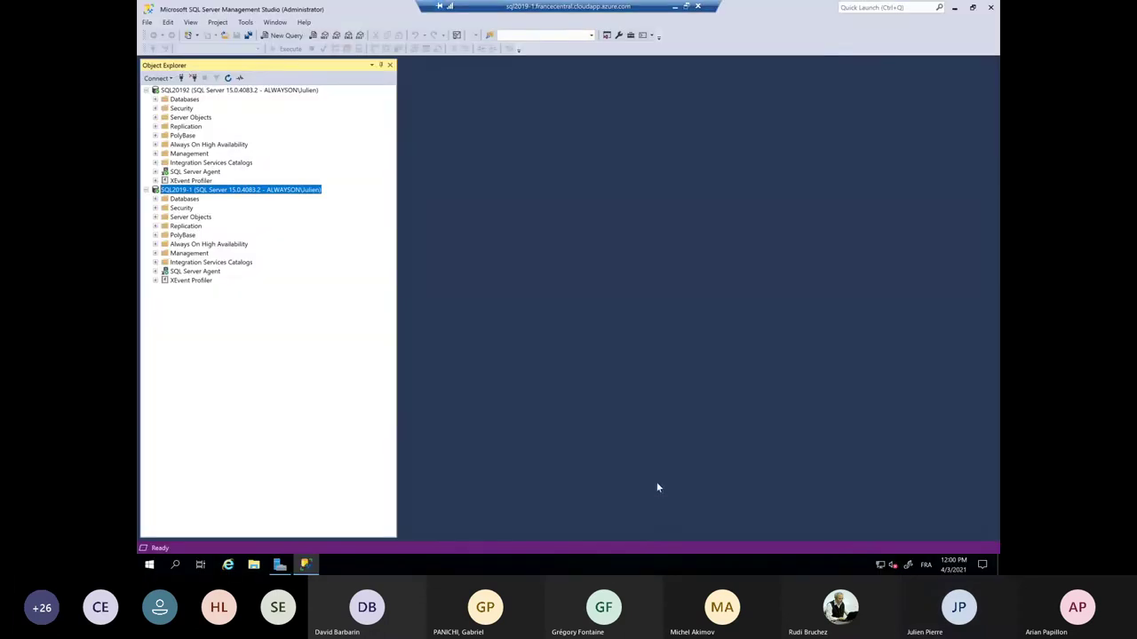
{"action": "right_click", "coordinate": [185, 193]}
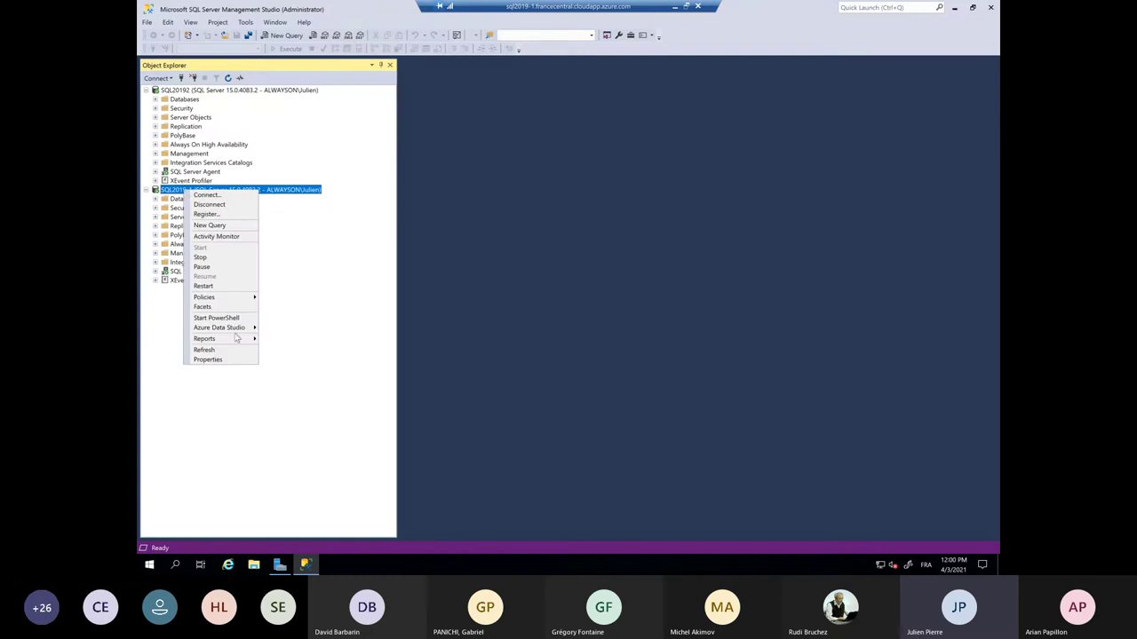
{"action": "left_click", "coordinate": [225, 359]}
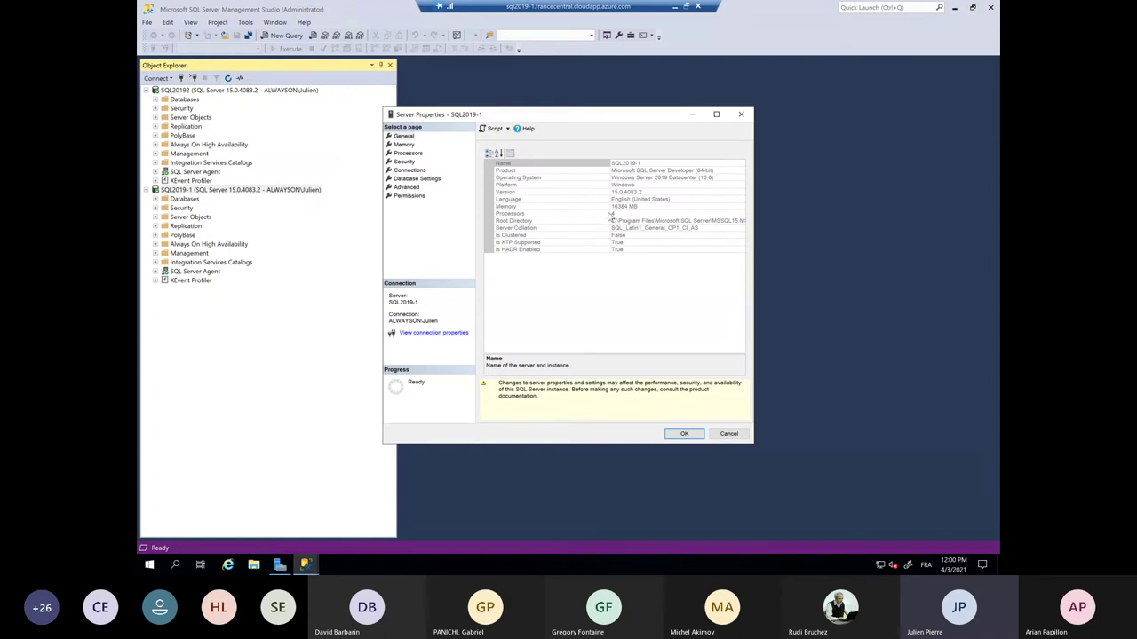
{"action": "left_click", "coordinate": [409, 188]}
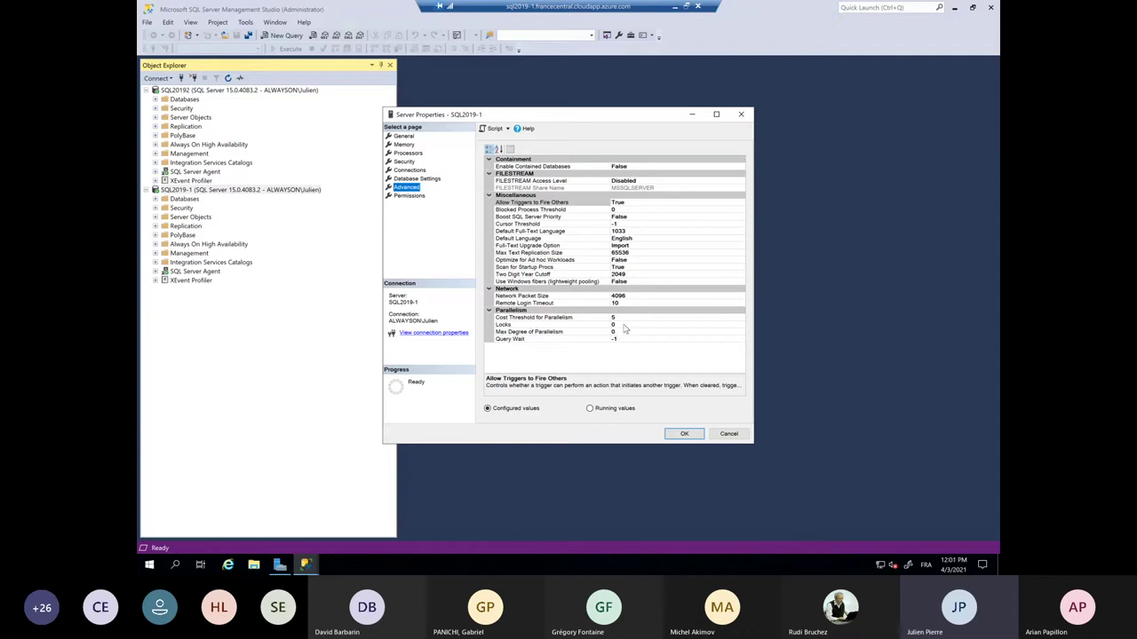
{"action": "left_click", "coordinate": [405, 144]}
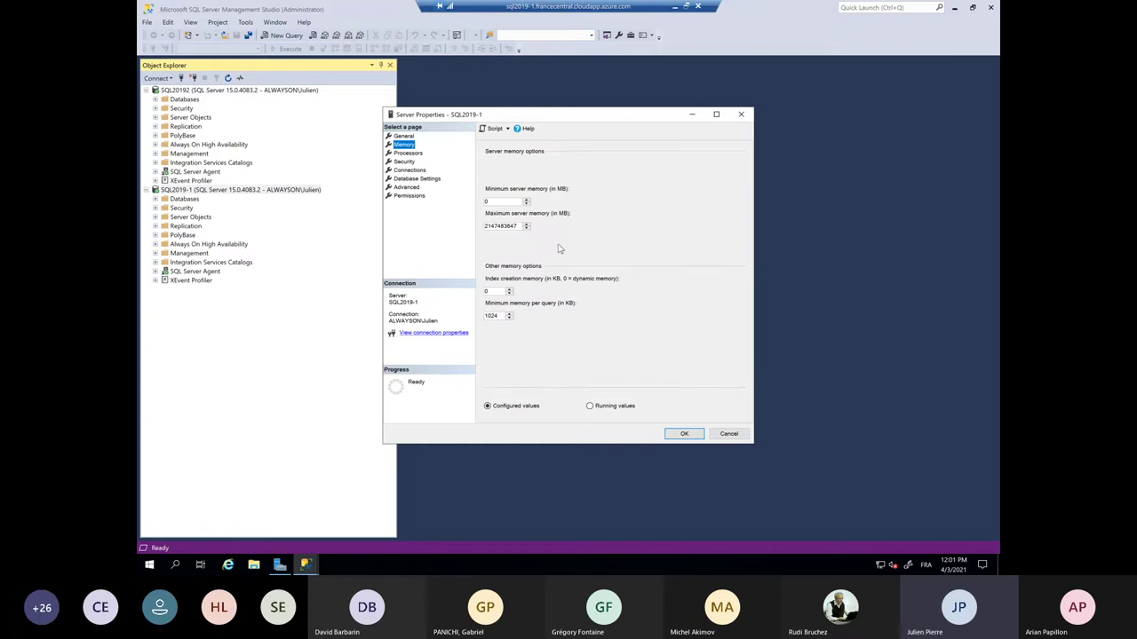
{"action": "left_click", "coordinate": [728, 433]}
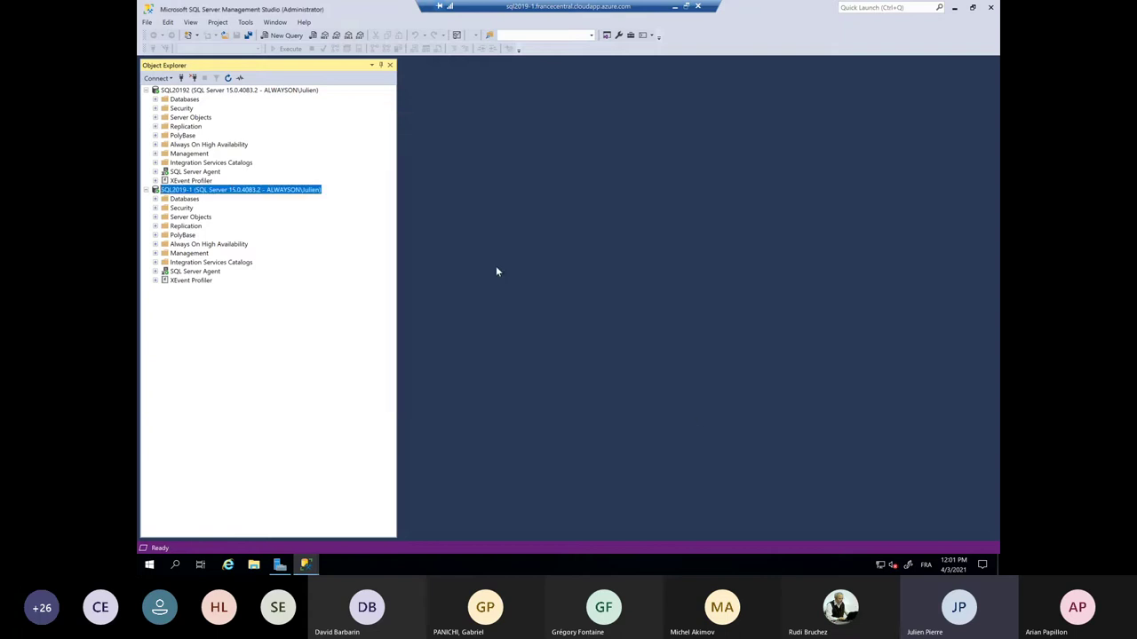
Examine the Memory and Advanced properties of the SQL20192 server, including Boost SQL Server Priority
{"action": "right_click", "coordinate": [219, 92]}
{"action": "left_click", "coordinate": [238, 262]}
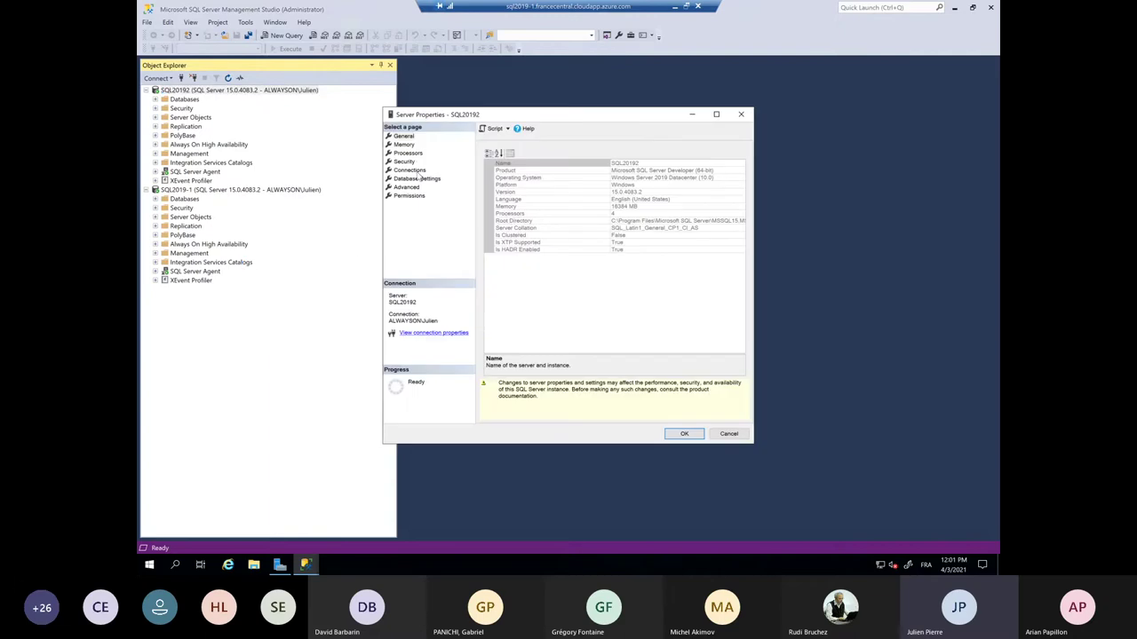
{"action": "left_click", "coordinate": [405, 146]}
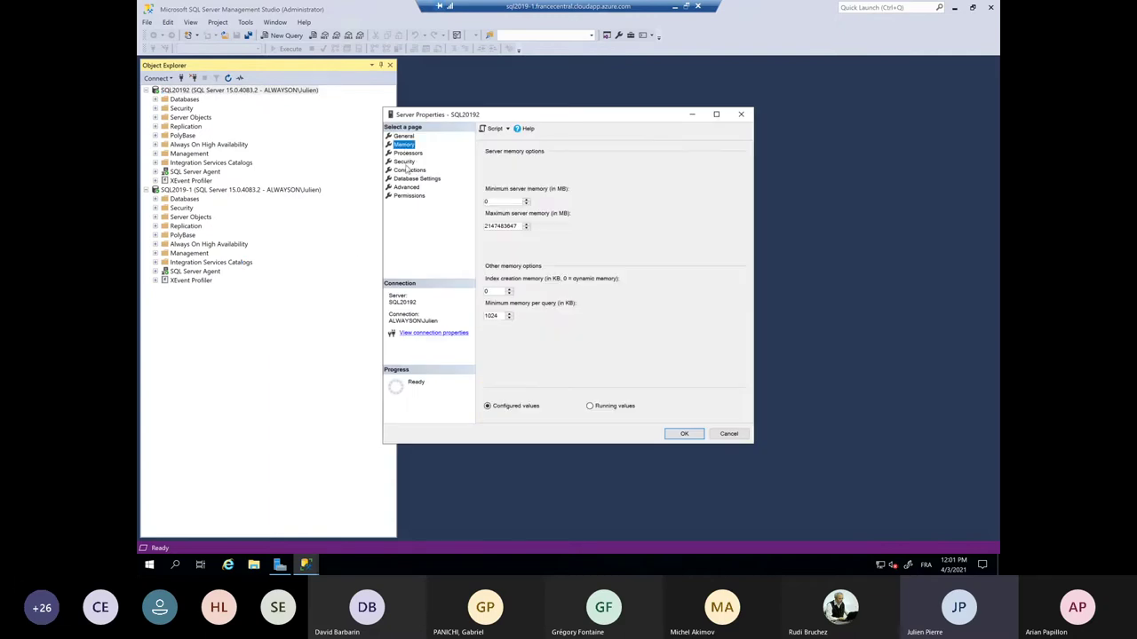
{"action": "left_click", "coordinate": [406, 188]}
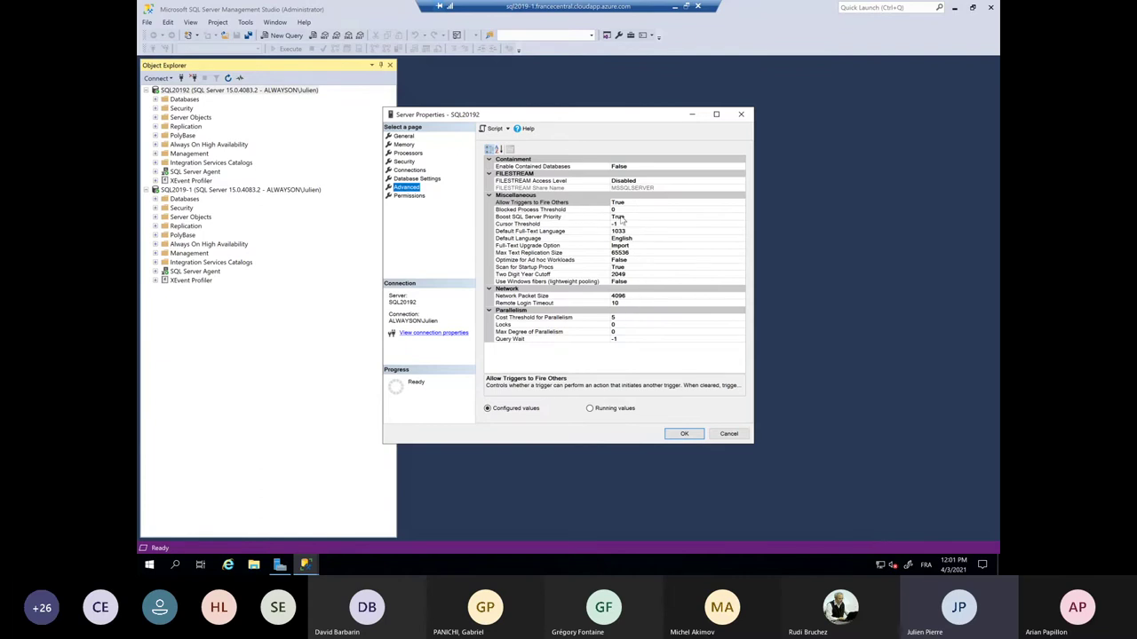
{"action": "left_click", "coordinate": [742, 436]}
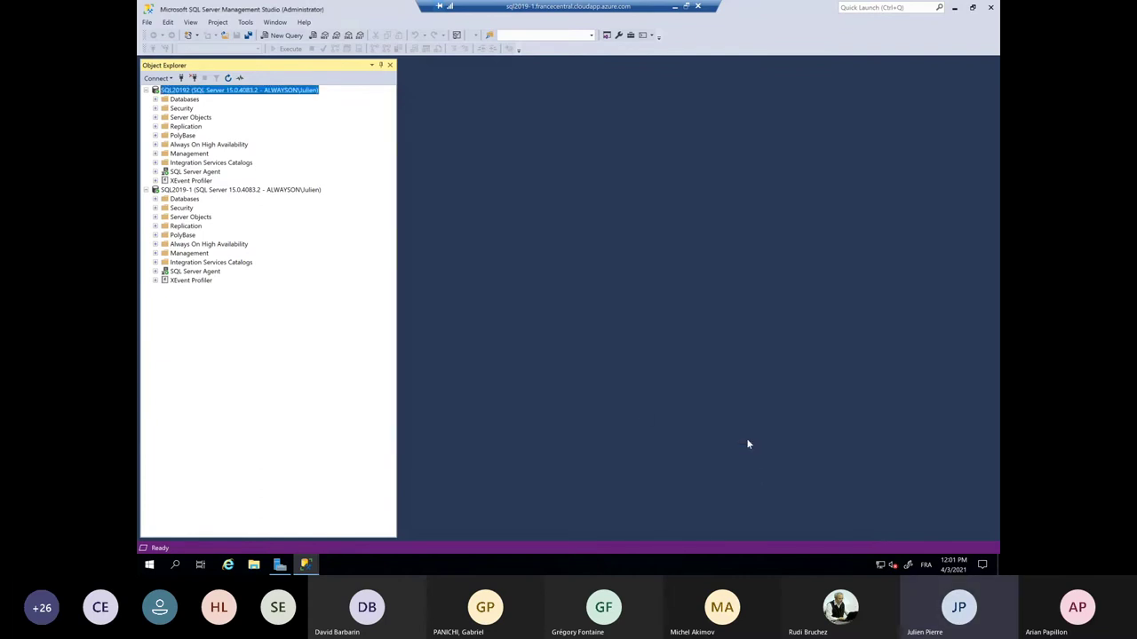
Browse SQL2019-1's Integration Services catalog SSISDB down to the TestLoading project in the Batch folder
{"action": "left_click", "coordinate": [155, 264]}
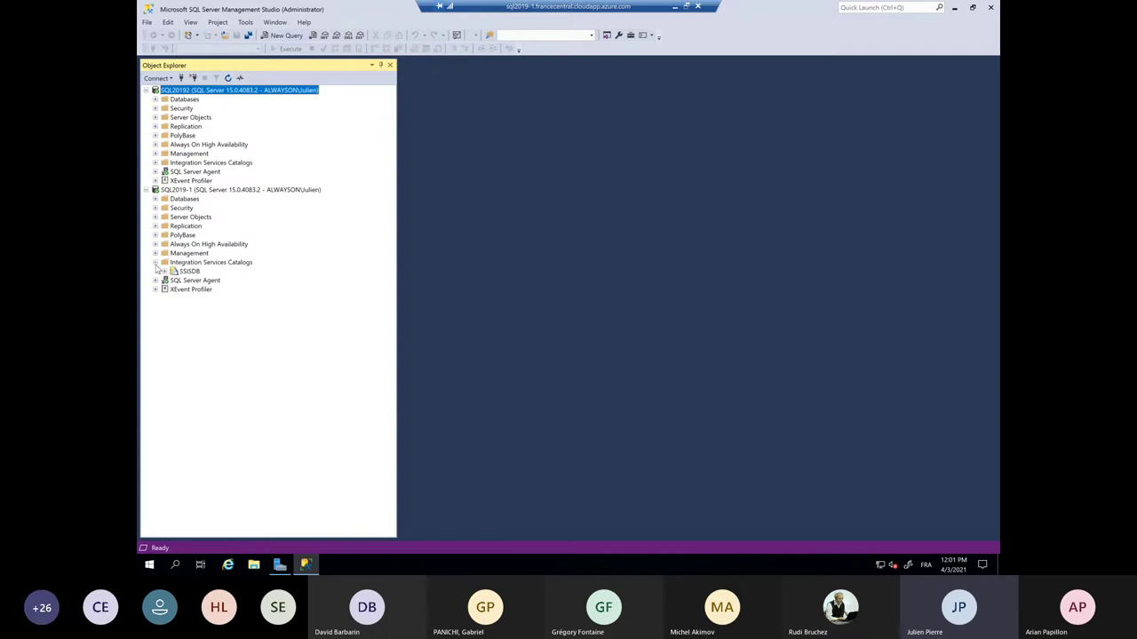
{"action": "left_click", "coordinate": [165, 270]}
{"action": "left_click", "coordinate": [174, 280]}
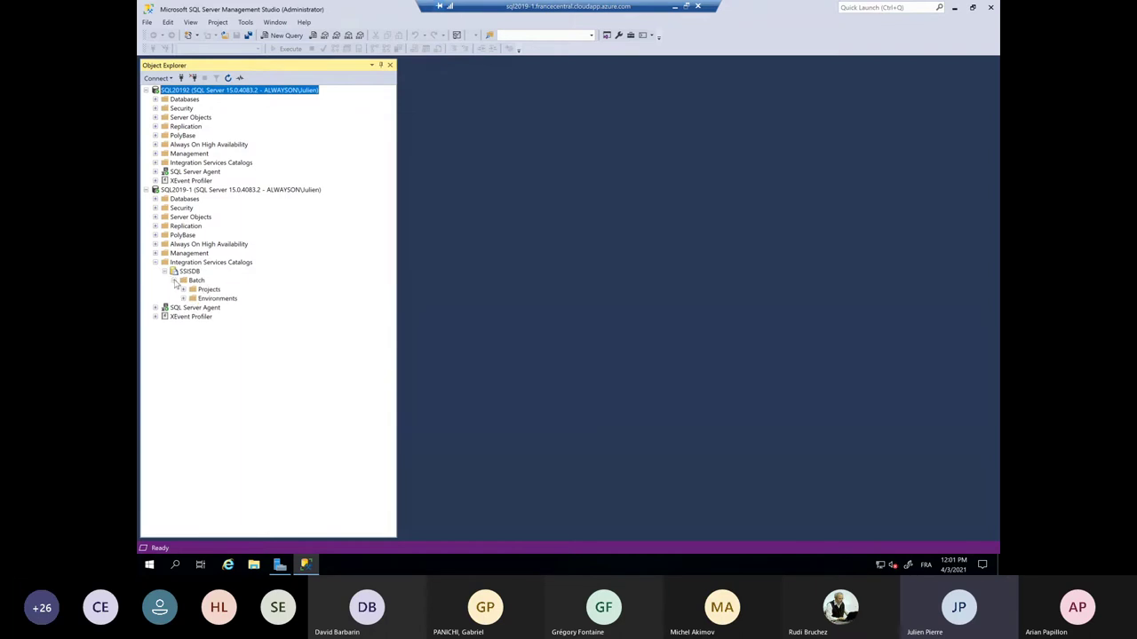
{"action": "left_click", "coordinate": [183, 289]}
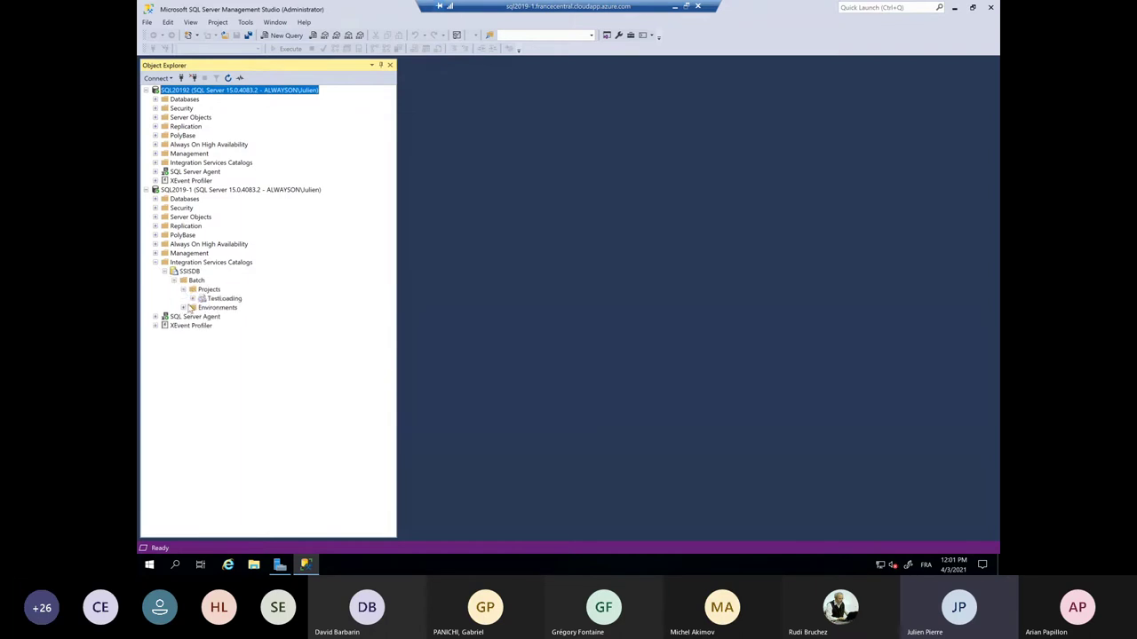
{"action": "left_click", "coordinate": [193, 300]}
{"action": "right_click", "coordinate": [213, 302]}
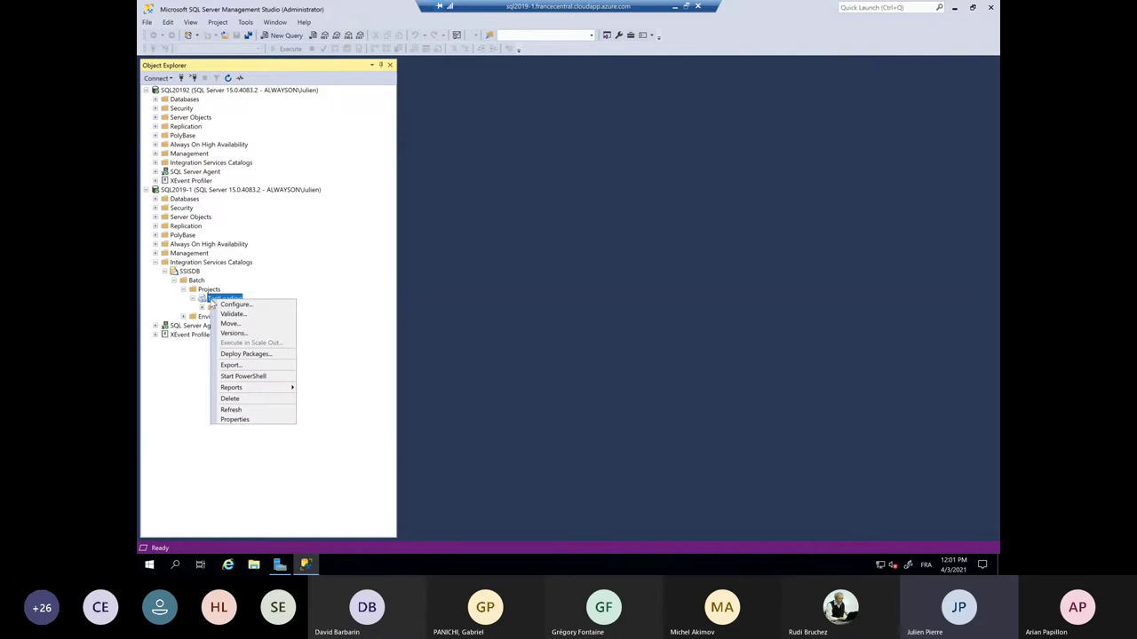
Start the Batch job of SQL Server Agent on SQL2019-1 and minimize its progress window
{"action": "left_click", "coordinate": [155, 325]}
{"action": "left_click", "coordinate": [164, 335]}
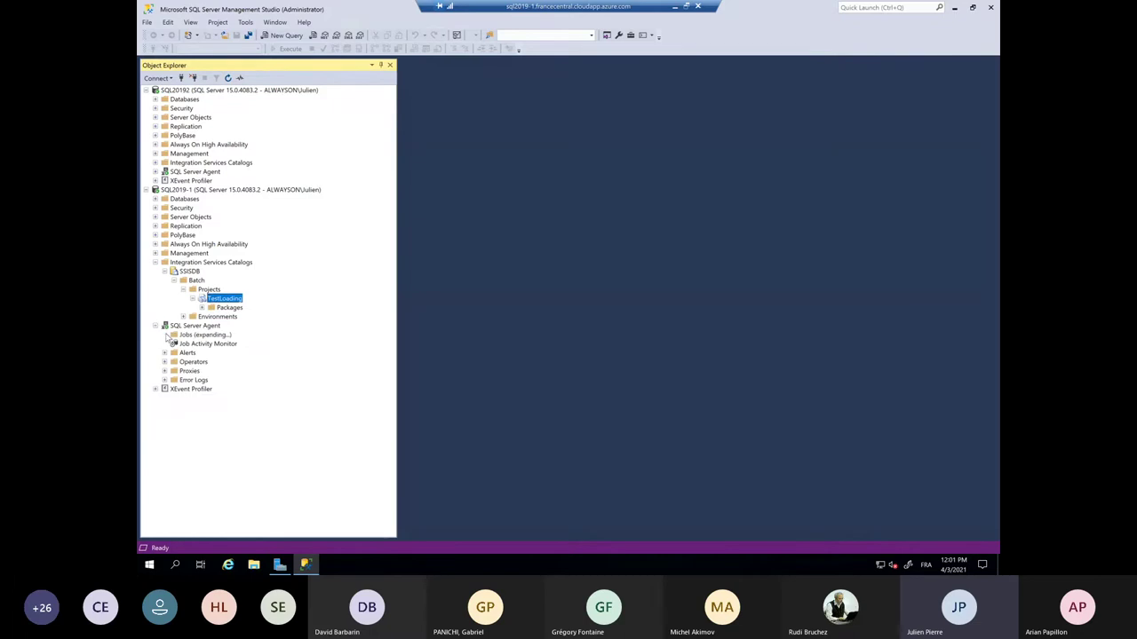
{"action": "right_click", "coordinate": [196, 345]}
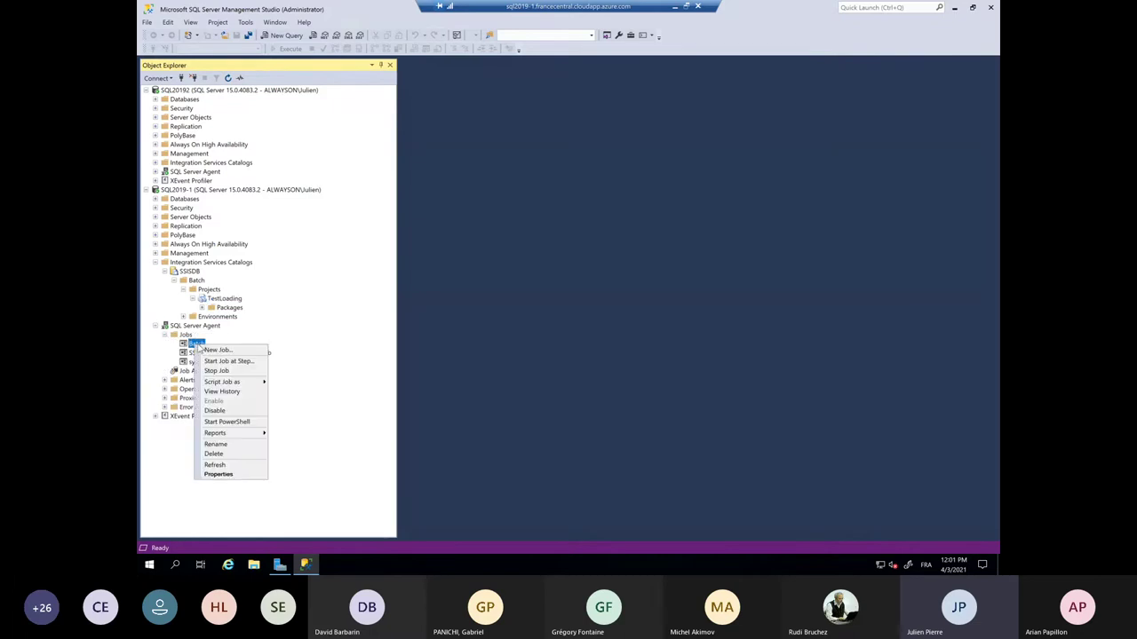
{"action": "left_click", "coordinate": [222, 350]}
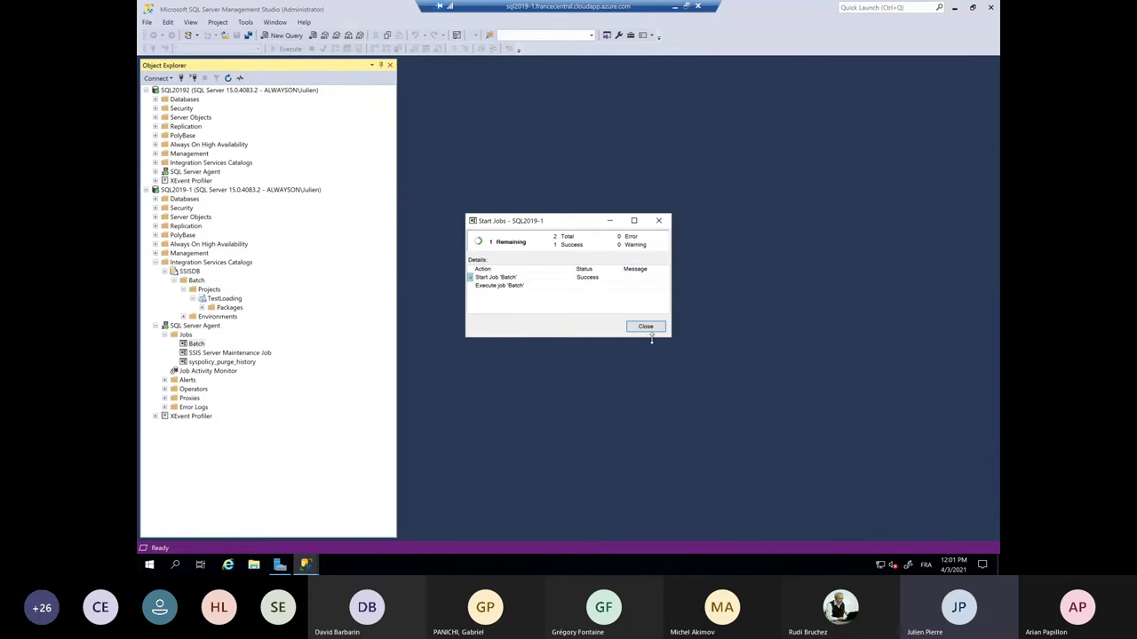
{"action": "left_click", "coordinate": [610, 220]}
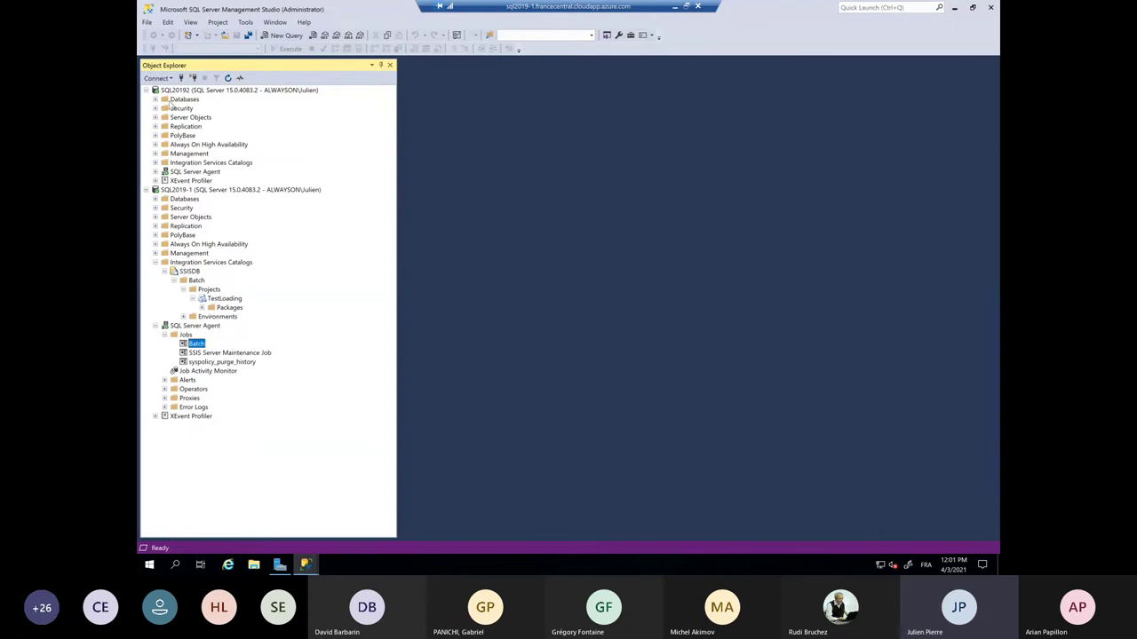
Start the Batch job of SQL Server Agent on SQL20192
{"action": "left_click", "coordinate": [156, 172]}
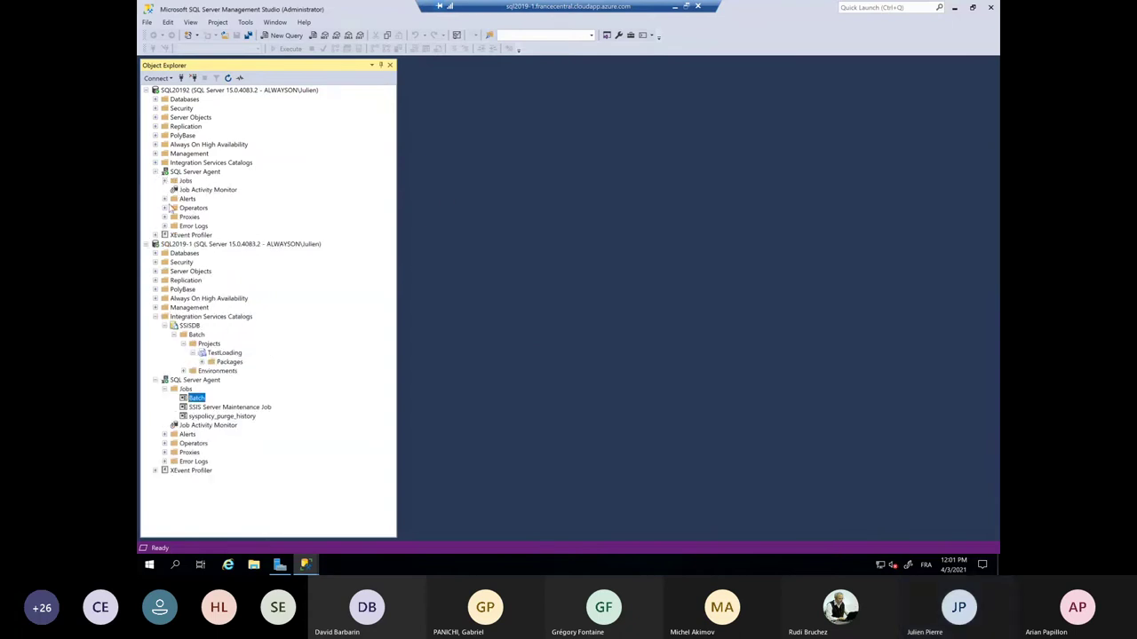
{"action": "left_click", "coordinate": [165, 181]}
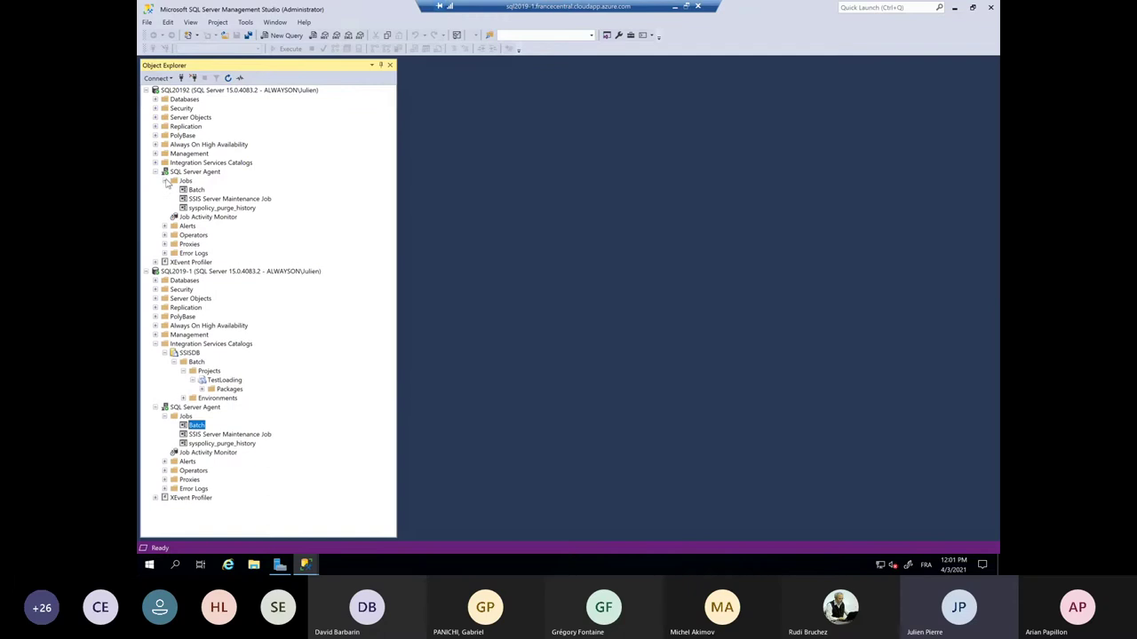
{"action": "right_click", "coordinate": [190, 190]}
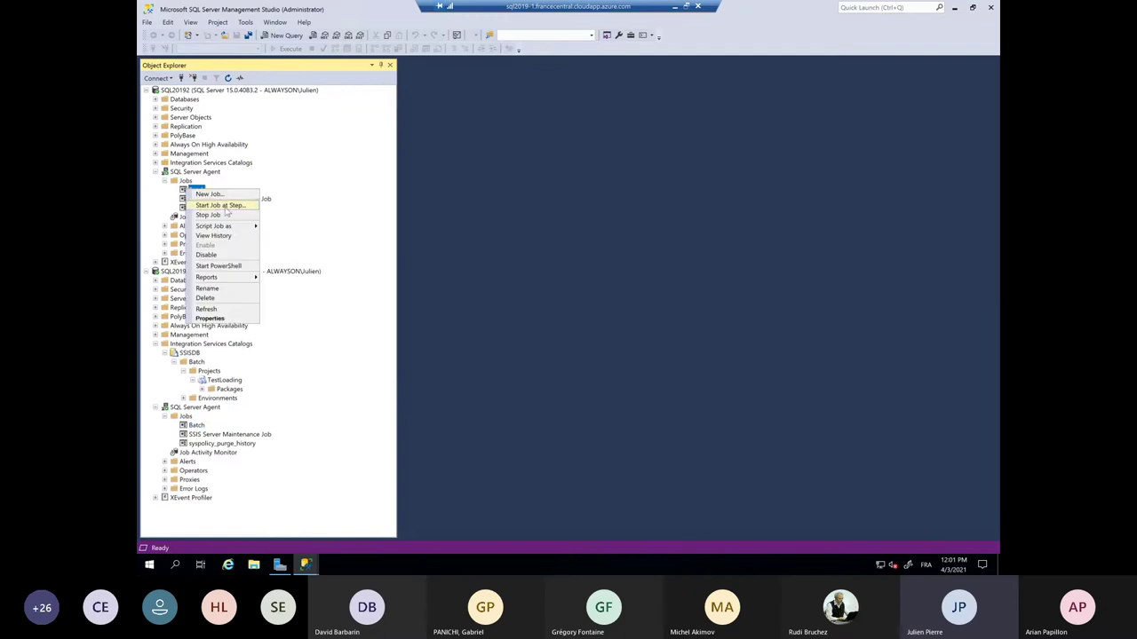
{"action": "left_click", "coordinate": [220, 205]}
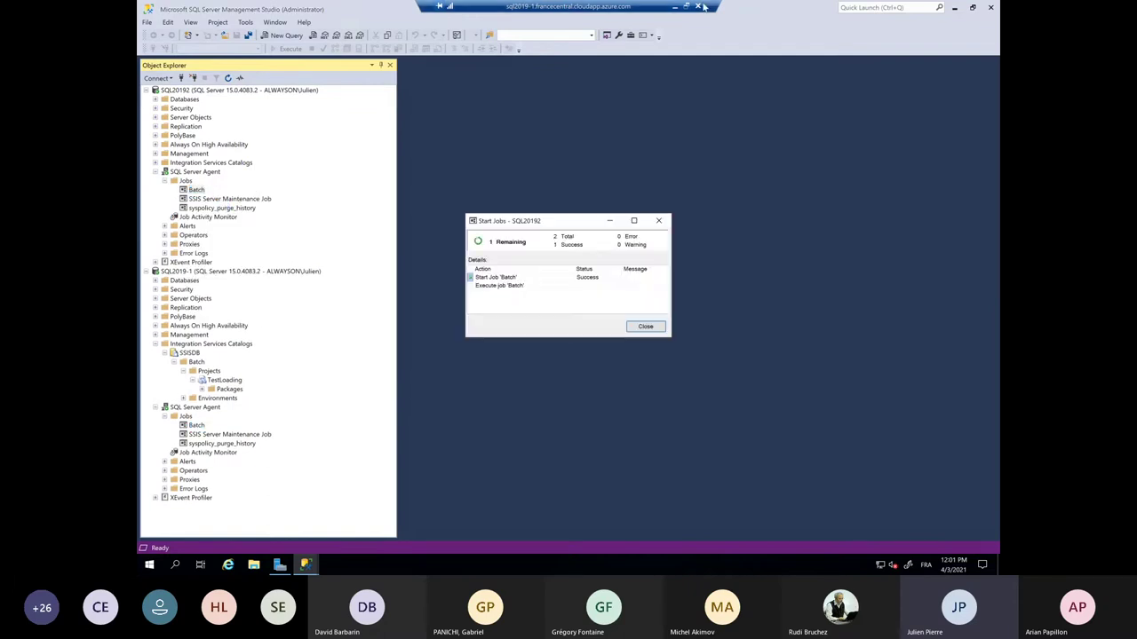
Switch to the SQL20192 remote session and connect Management Studio to the SQL2019-1 database engine with Windows Authentication
{"action": "left_click", "coordinate": [675, 7]}
{"action": "mouse_move", "coordinate": [593, 565]}
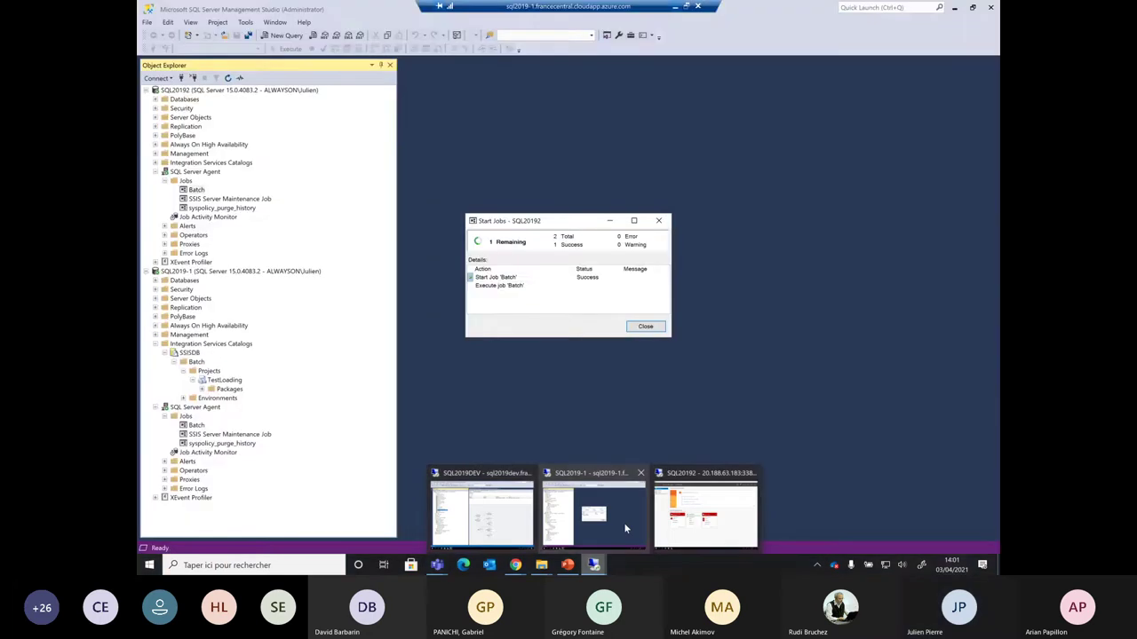
{"action": "left_click", "coordinate": [624, 525]}
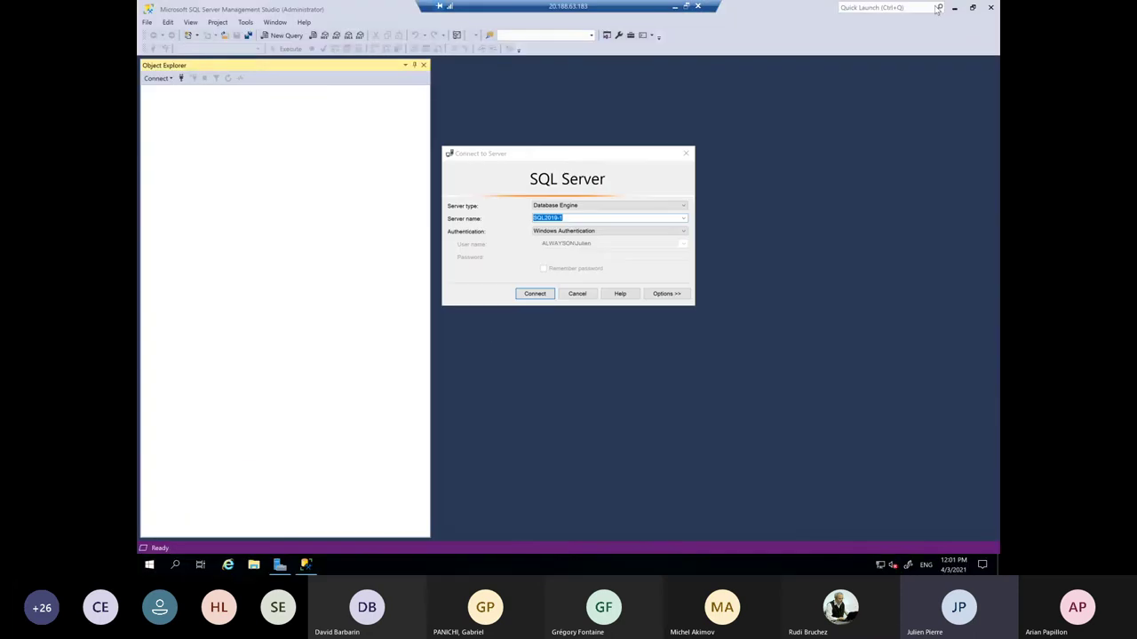
{"action": "left_click", "coordinate": [536, 294]}
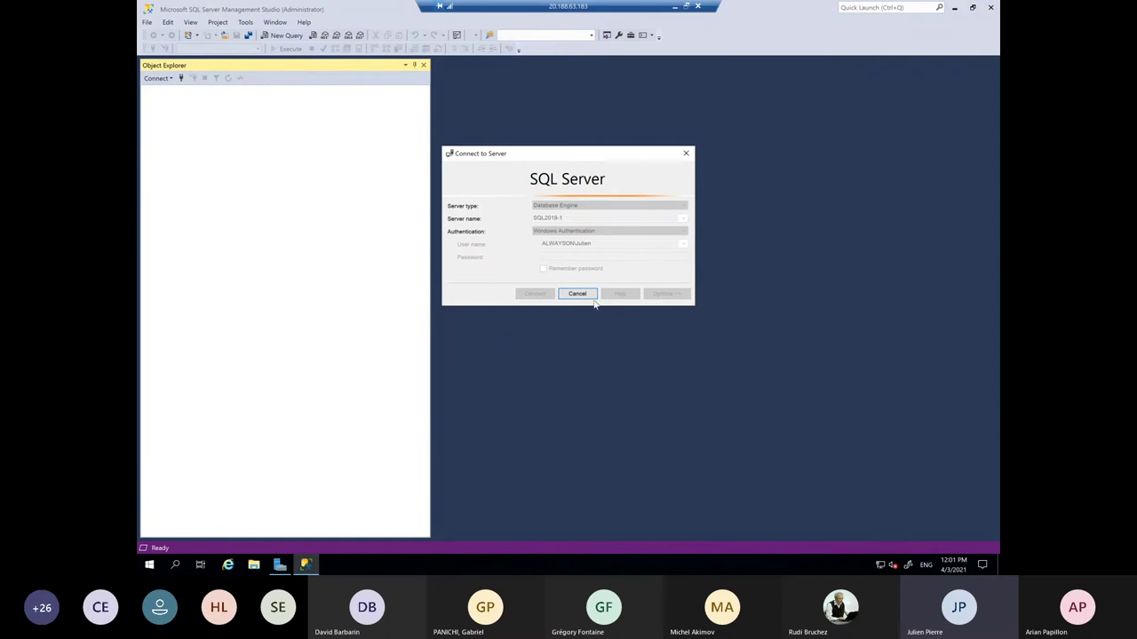
Open Task Manager on the SQL20192 machine to check its CPU and memory load, and return to Management Studio
{"action": "right_click", "coordinate": [527, 565]}
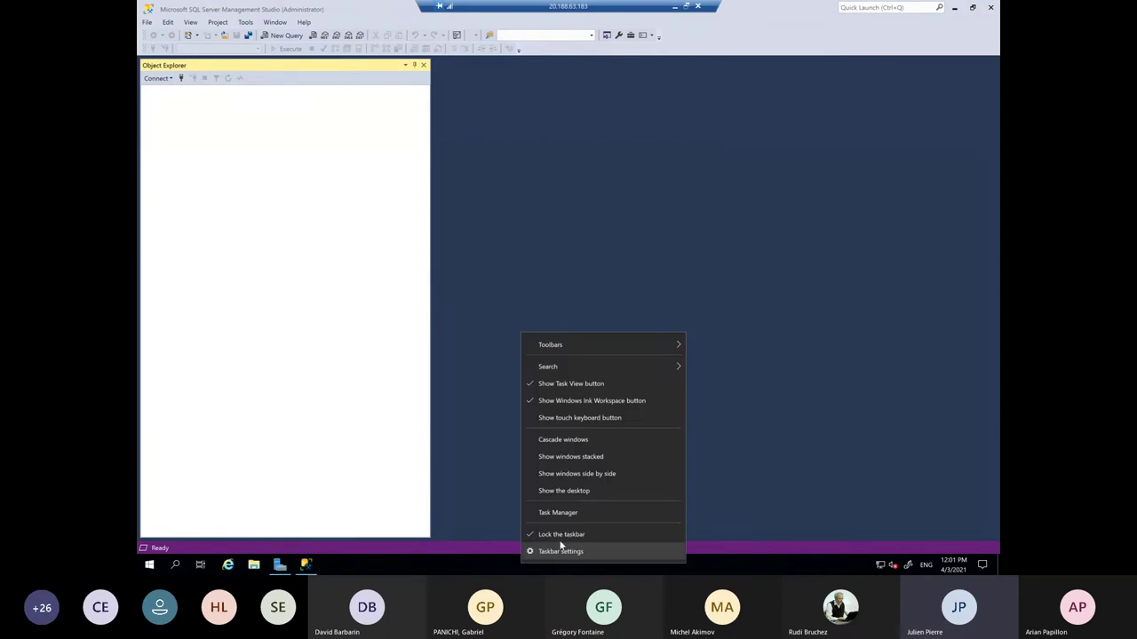
{"action": "left_click", "coordinate": [579, 513]}
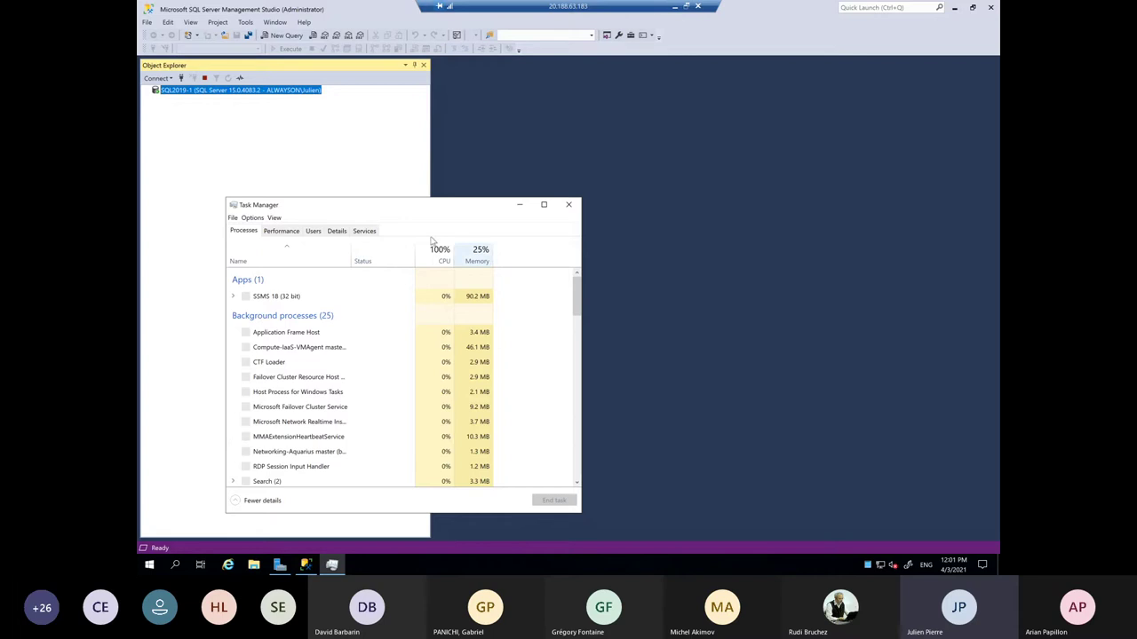
{"action": "left_click", "coordinate": [352, 155]}
Connect Object Explorer to the local database engine using the server name "." and Windows Authentication
{"action": "left_click", "coordinate": [160, 78]}
{"action": "left_click", "coordinate": [182, 91]}
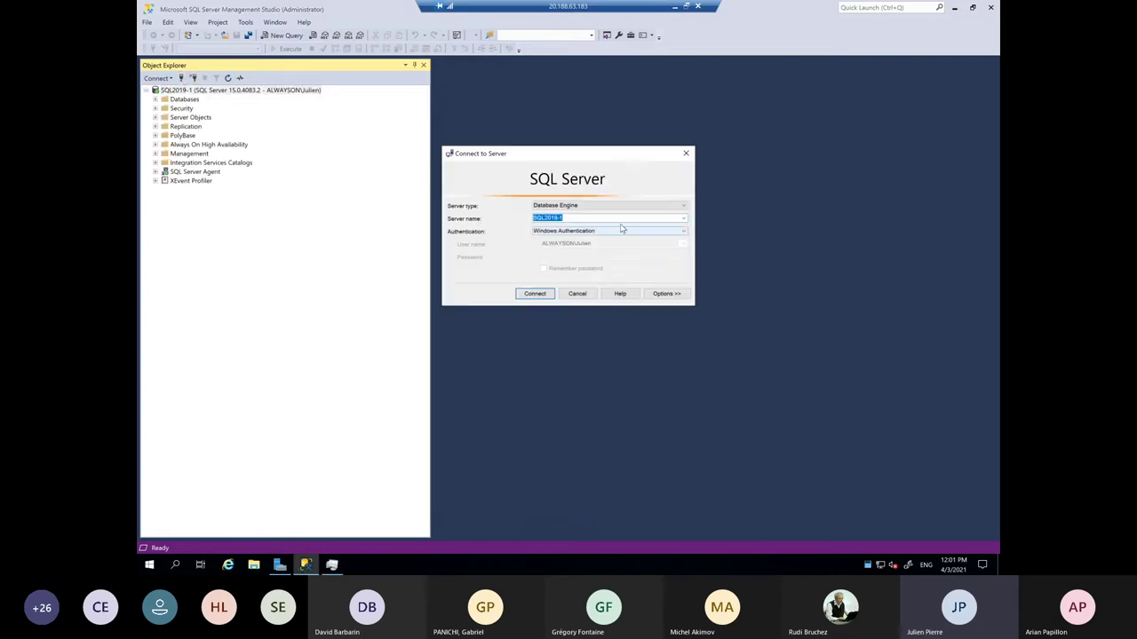
{"action": "left_click", "coordinate": [682, 219]}
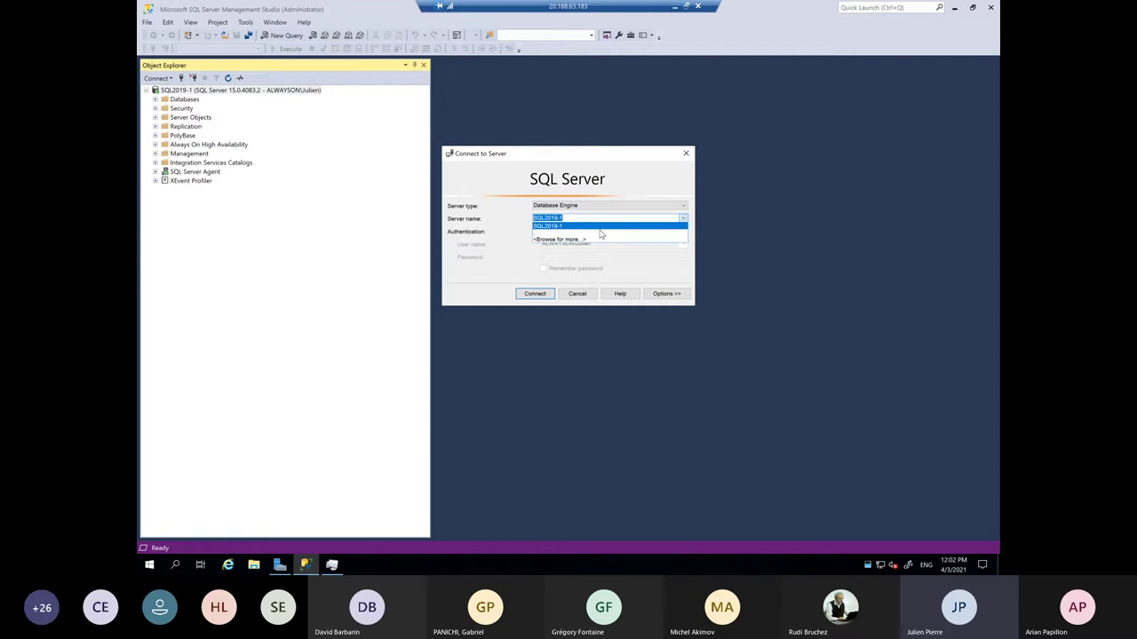
{"action": "key", "text": "BackSpace"}
{"action": "left_click", "coordinate": [534, 293]}
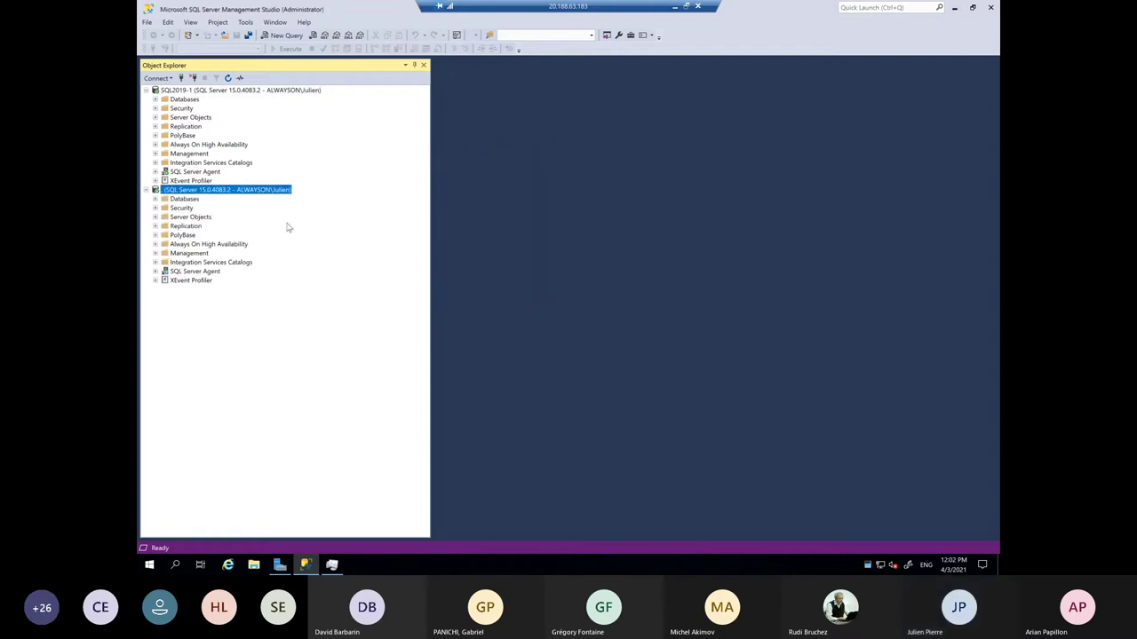
Expand the local server's Integration Services catalog SSISDB down to the packages of the TestLoading project
{"action": "left_click", "coordinate": [156, 262]}
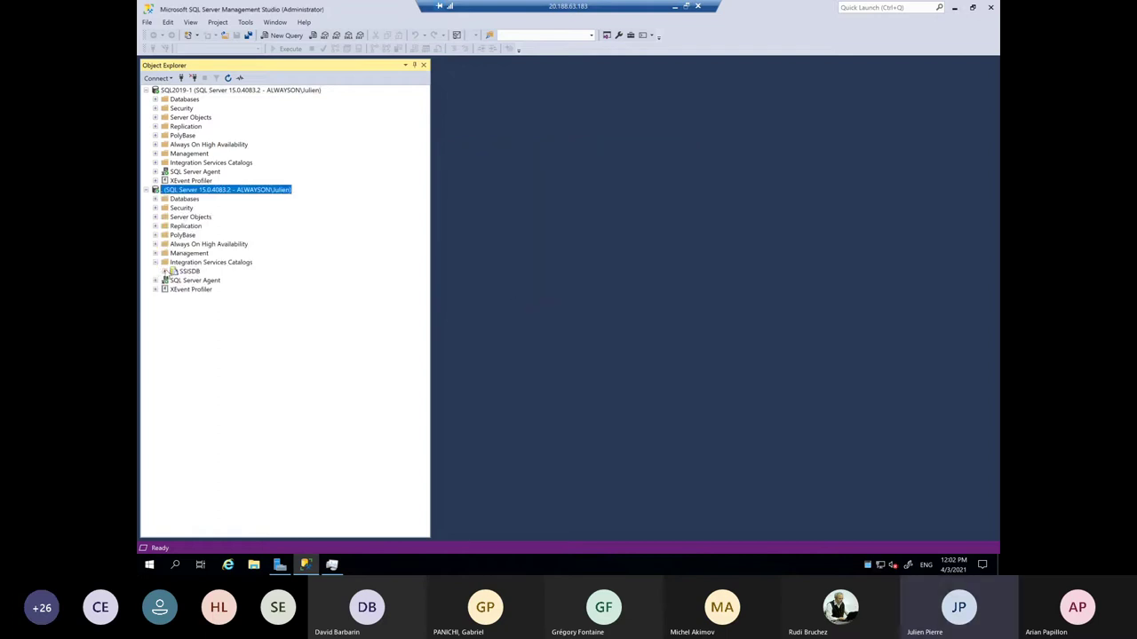
{"action": "left_click", "coordinate": [165, 271]}
{"action": "left_click", "coordinate": [174, 280]}
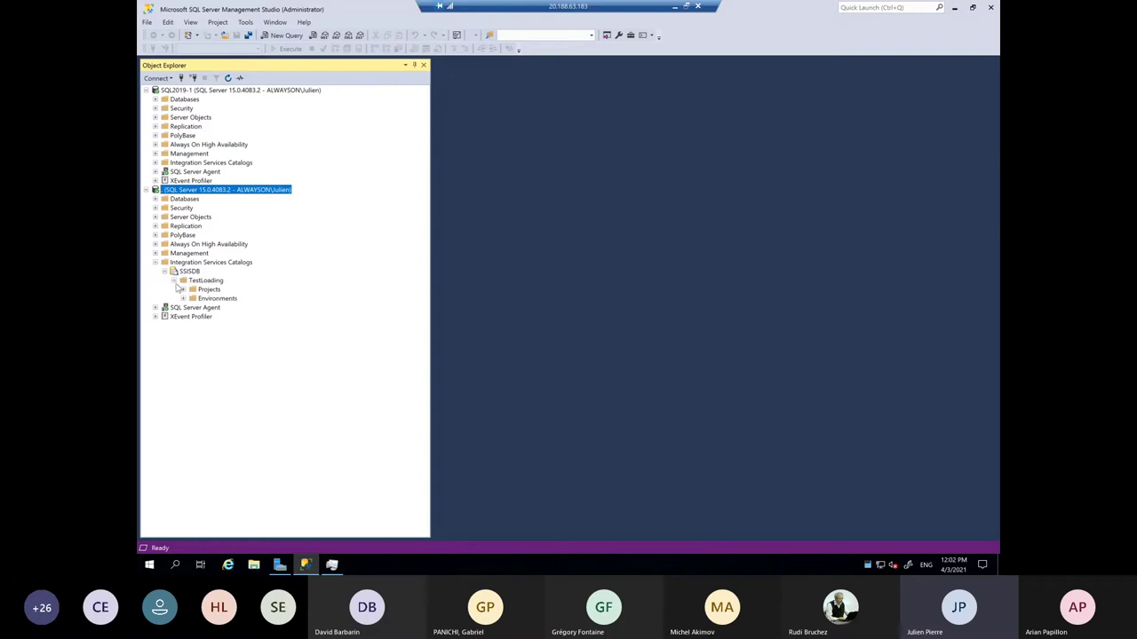
{"action": "left_click", "coordinate": [183, 291]}
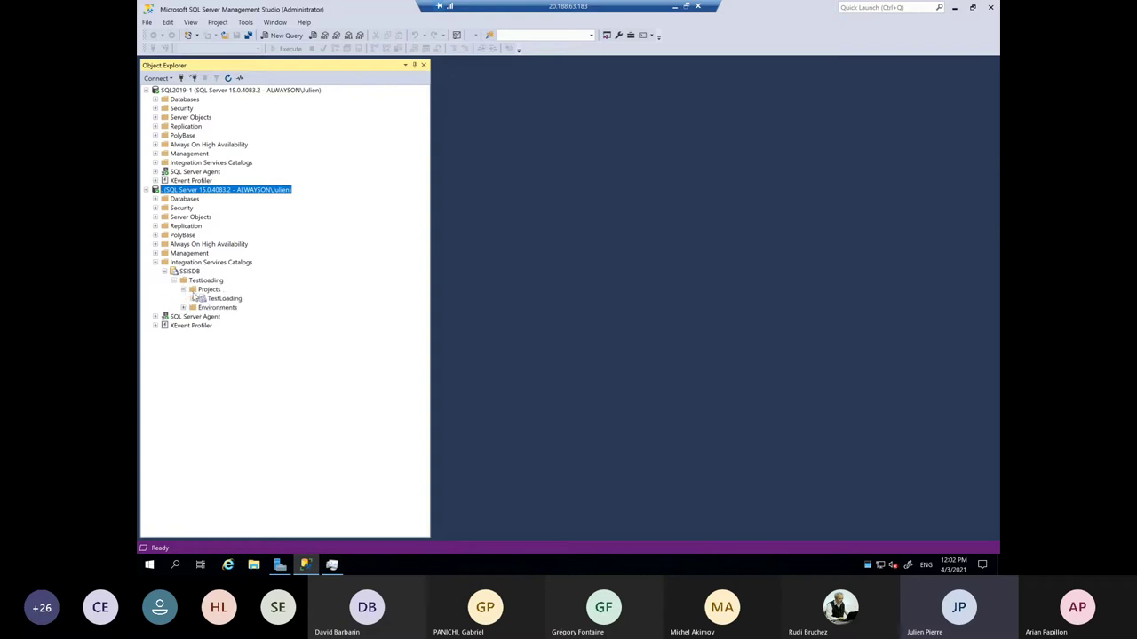
{"action": "left_click", "coordinate": [202, 299]}
{"action": "left_click", "coordinate": [193, 299]}
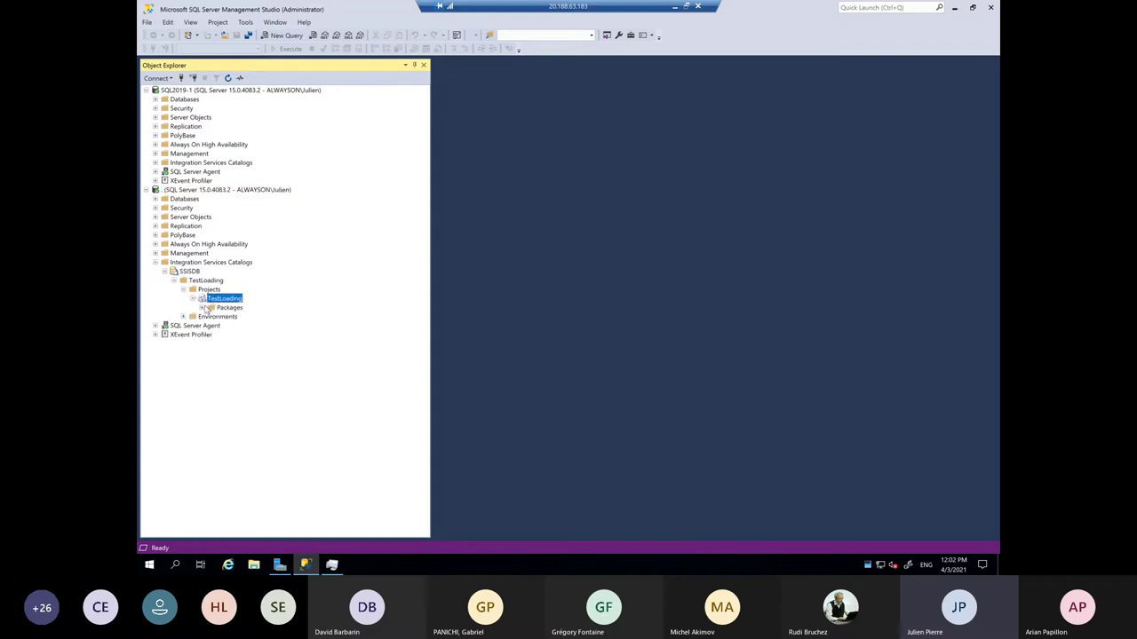
{"action": "double_click", "coordinate": [225, 307]}
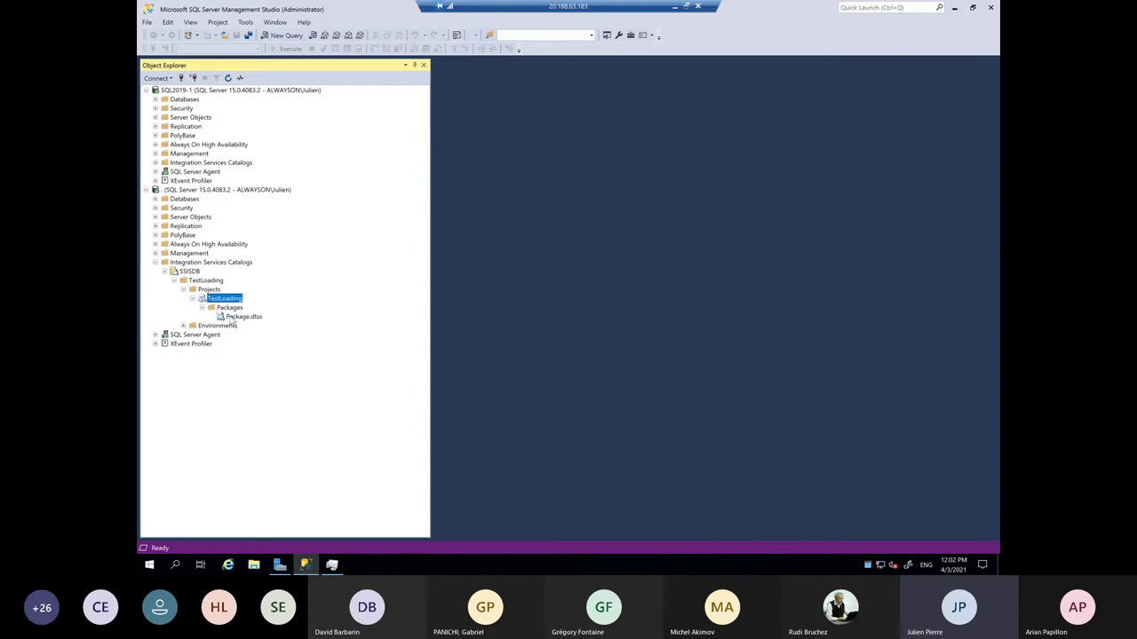
Execute Package.dtsx of the TestLoading project with its default settings and request its Overview Report
{"action": "right_click", "coordinate": [231, 317]}
{"action": "left_click", "coordinate": [261, 334]}
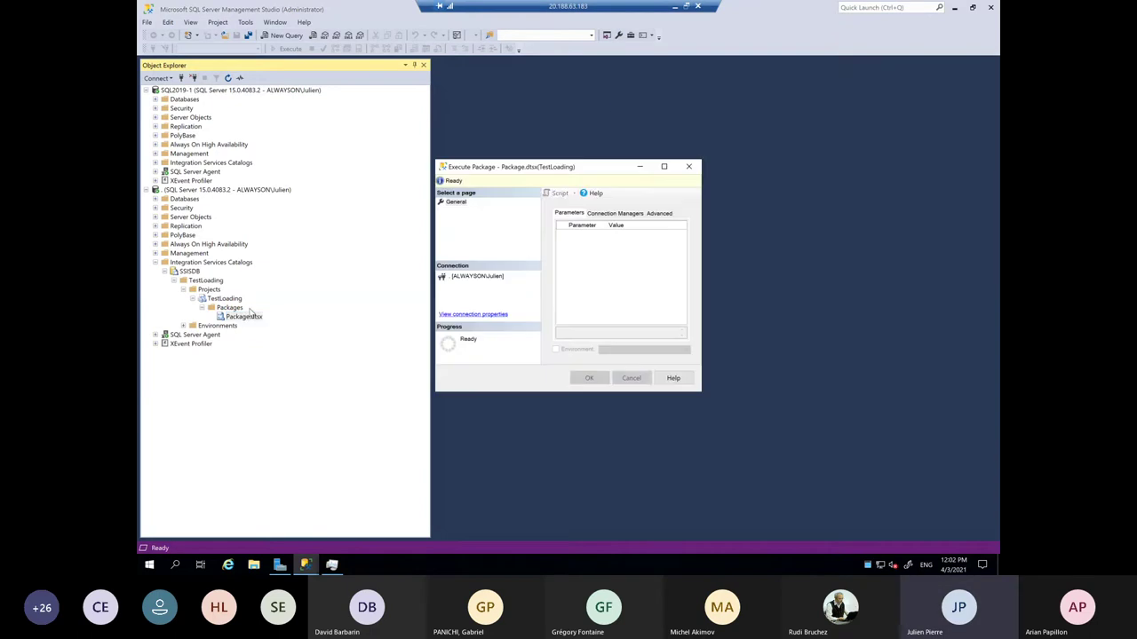
{"action": "left_click", "coordinate": [595, 382]}
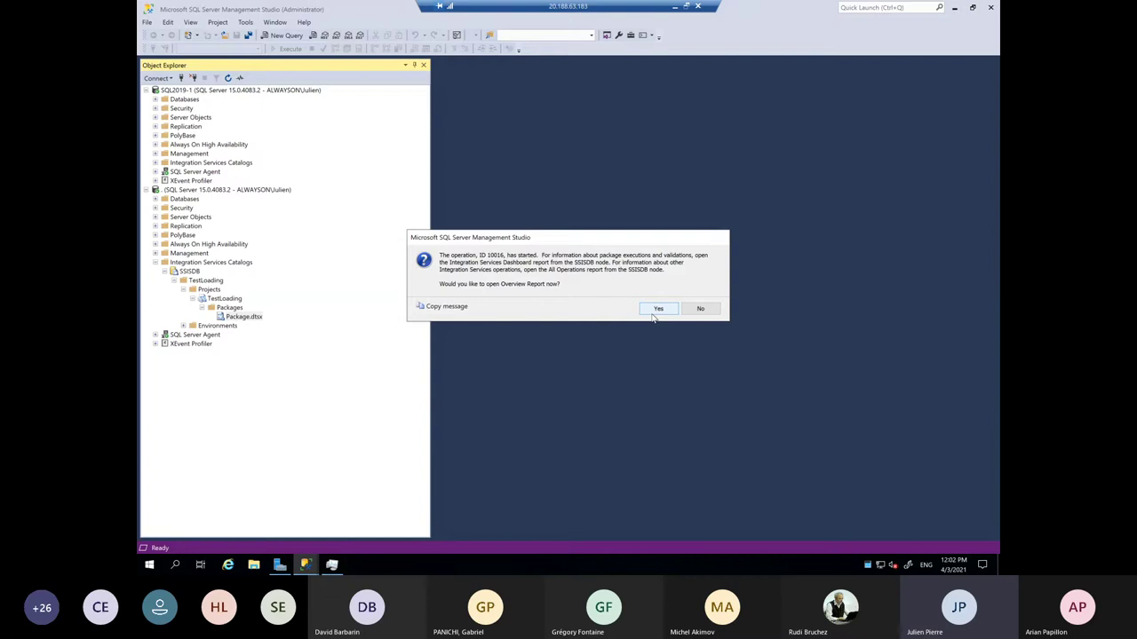
{"action": "left_click", "coordinate": [656, 313]}
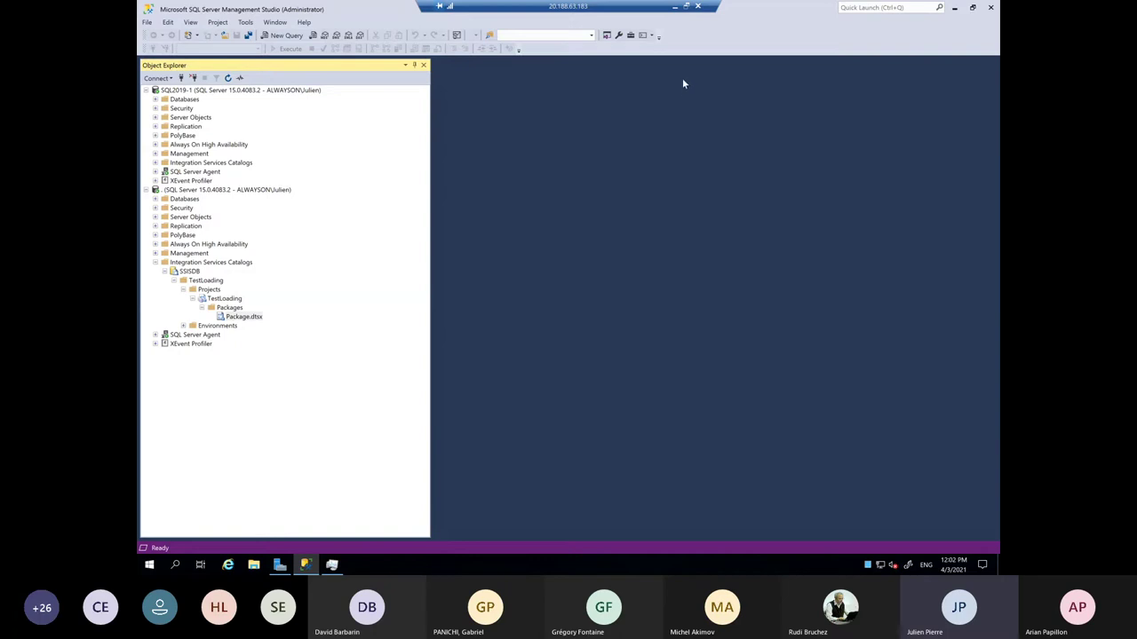
Switch to the SQL2019-1 remote session and close the progress window of the Batch job on SQL20192
{"action": "left_click", "coordinate": [674, 8]}
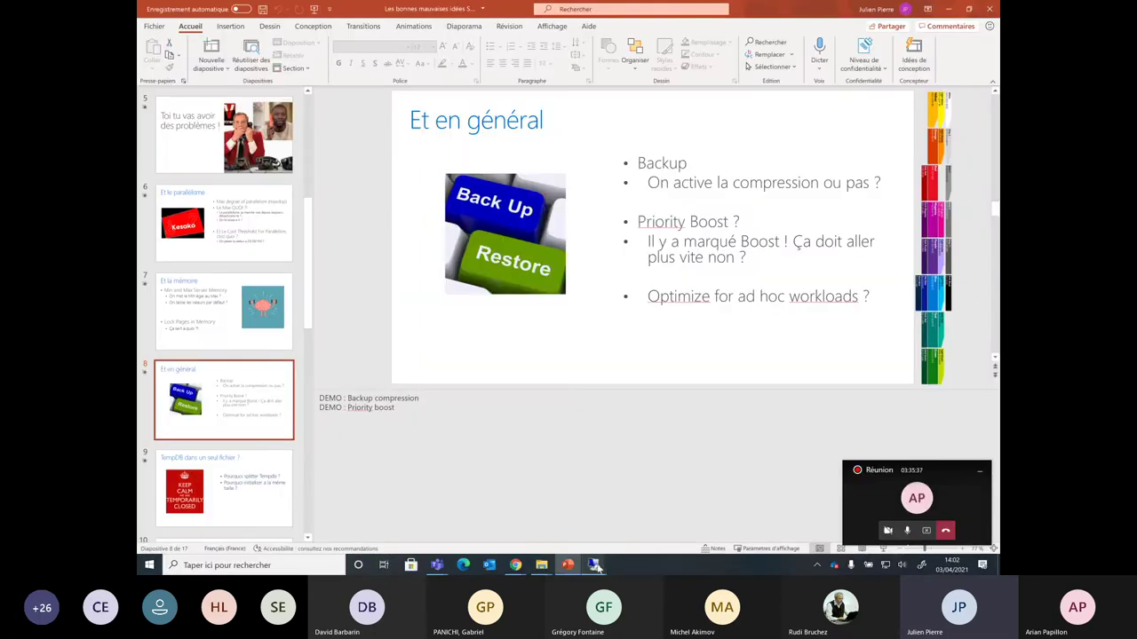
{"action": "mouse_move", "coordinate": [595, 565]}
{"action": "left_click", "coordinate": [593, 511]}
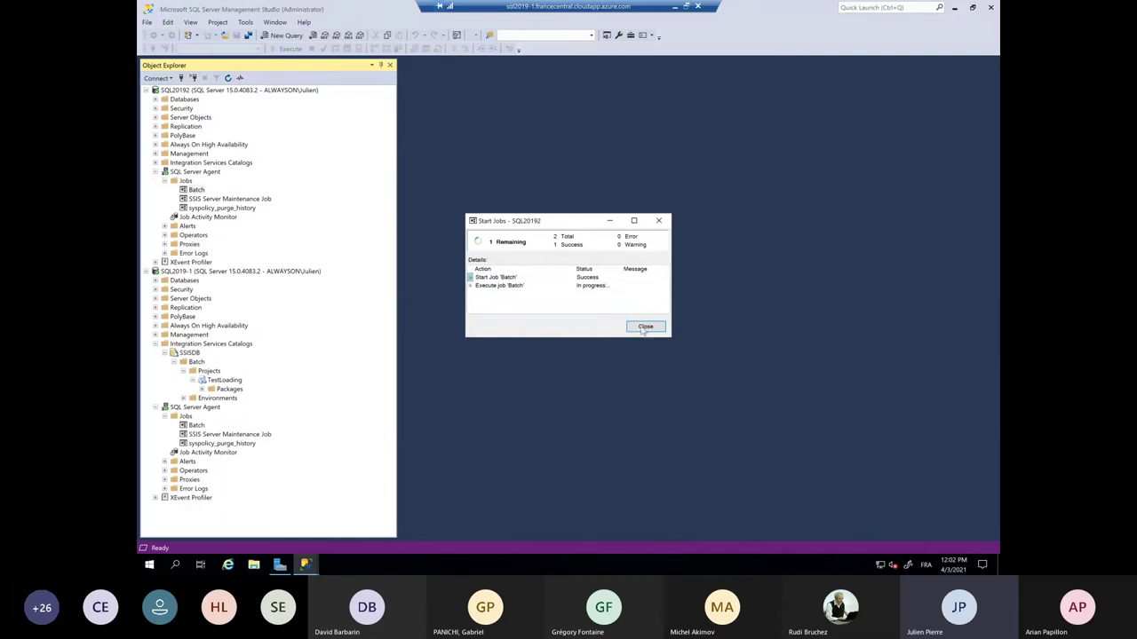
{"action": "left_click", "coordinate": [645, 327]}
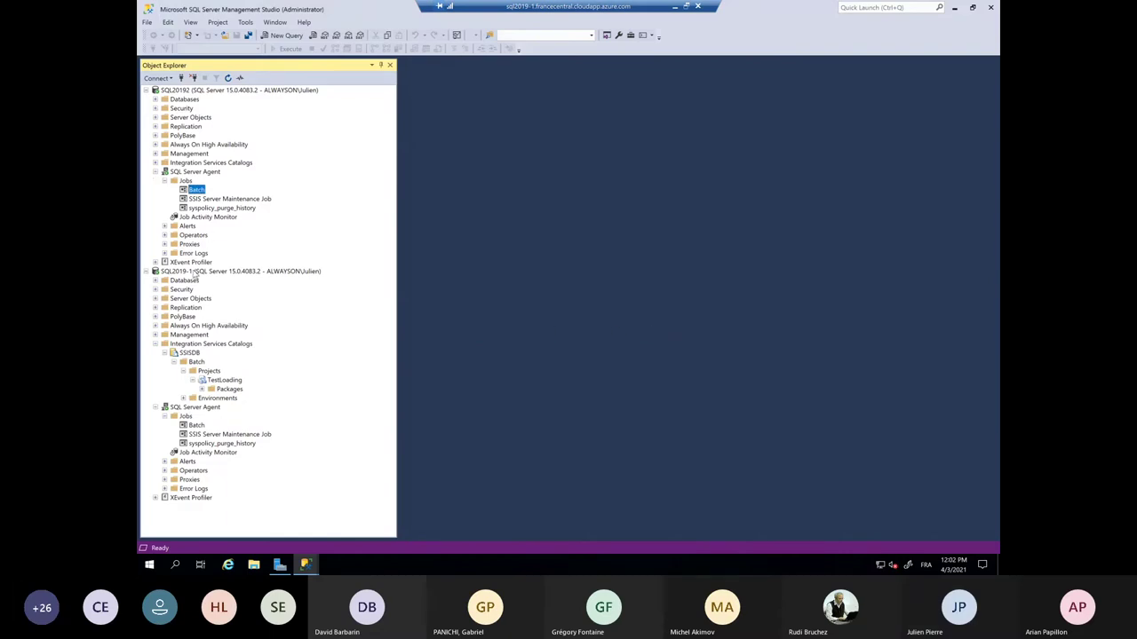
Open the All Executions standard report for SSISDB on SQL2019-1 and refresh the SQL20192 server in Object Explorer
{"action": "right_click", "coordinate": [227, 380]}
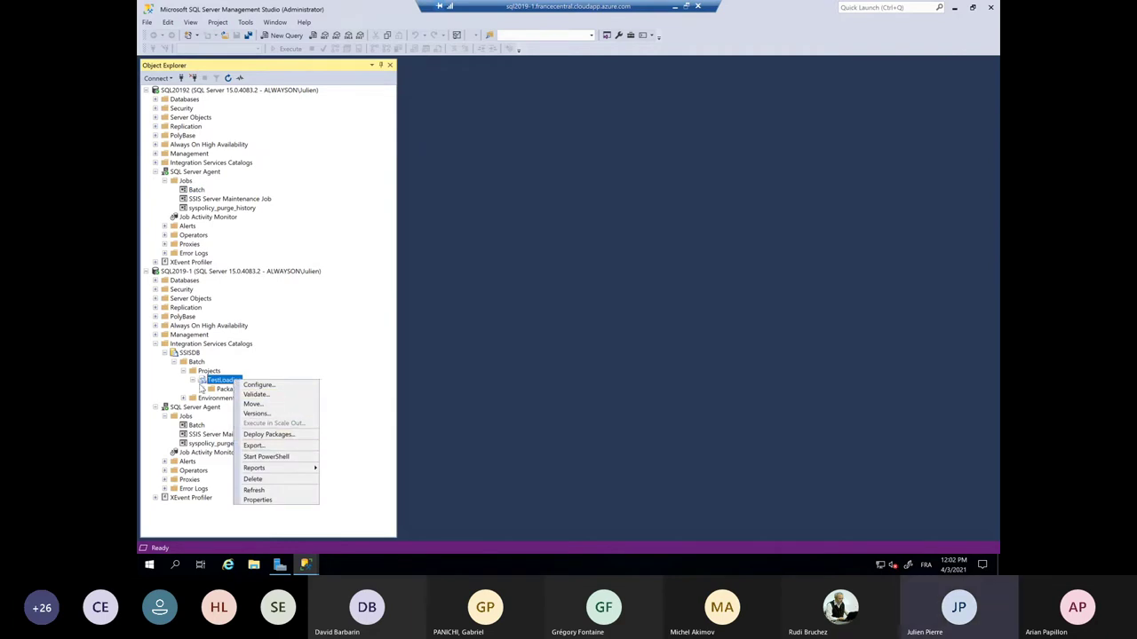
{"action": "right_click", "coordinate": [193, 355]}
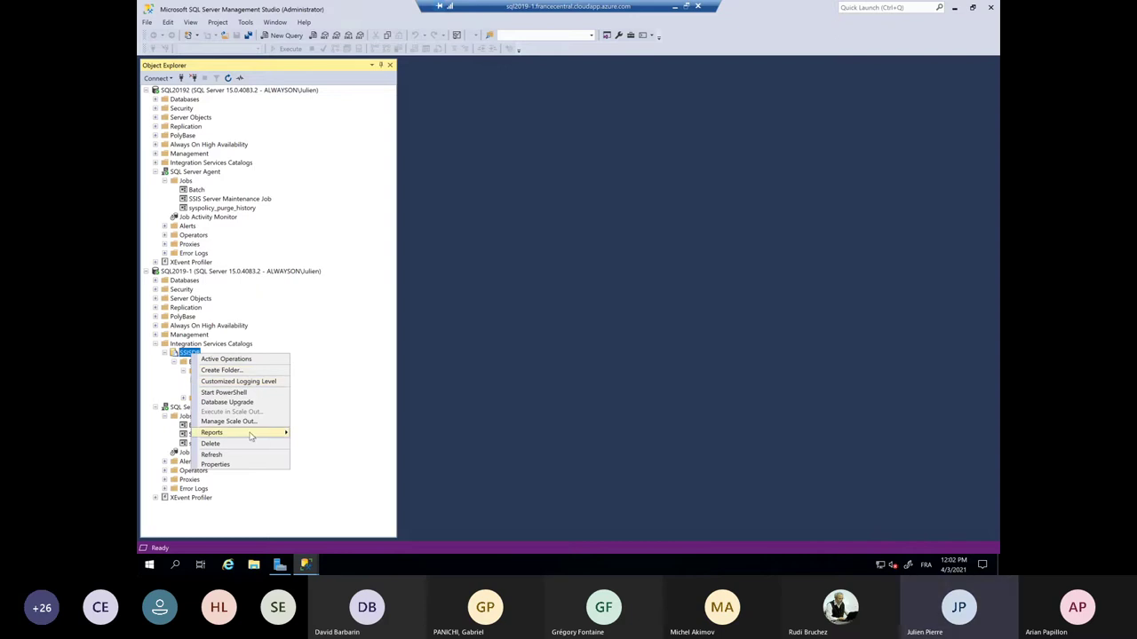
{"action": "mouse_move", "coordinate": [252, 435]}
{"action": "mouse_move", "coordinate": [321, 435]}
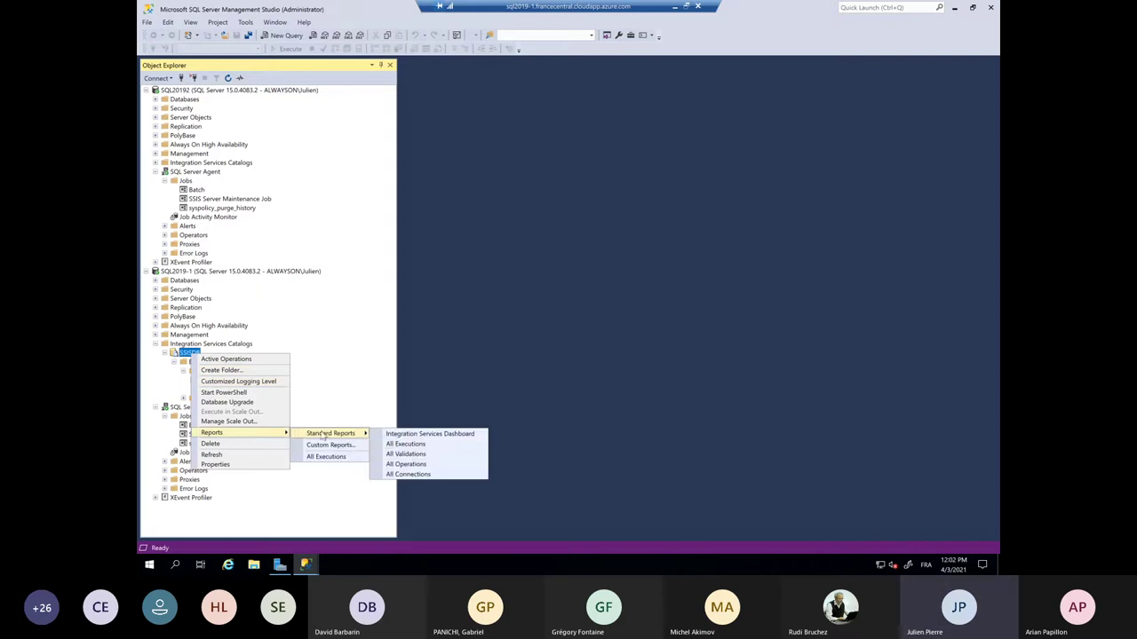
{"action": "left_click", "coordinate": [421, 444]}
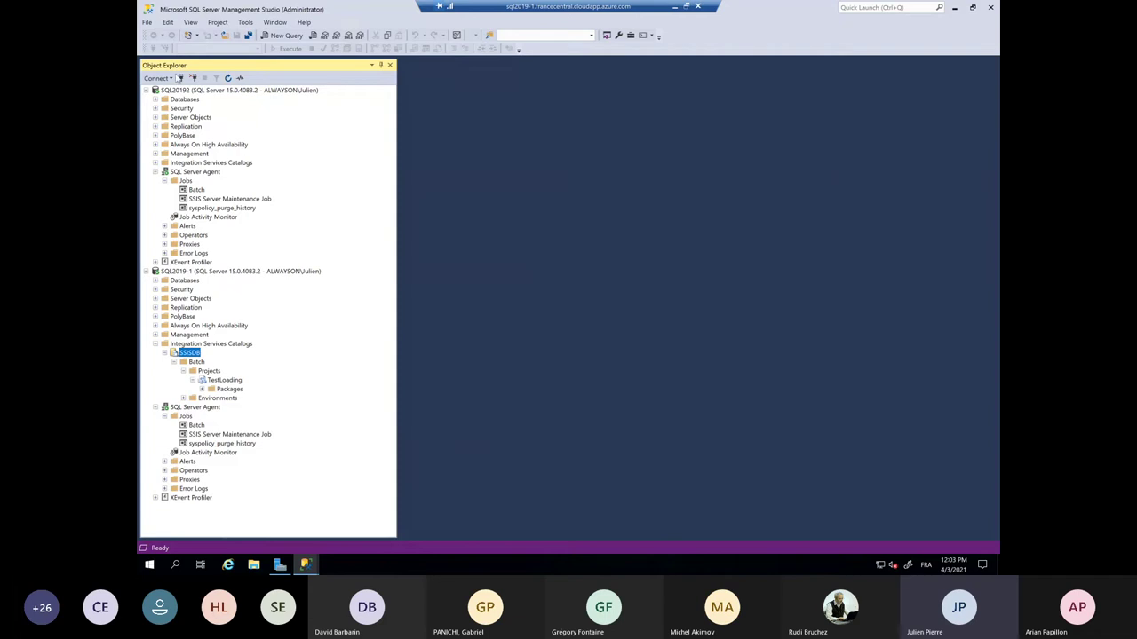
{"action": "left_click", "coordinate": [201, 92]}
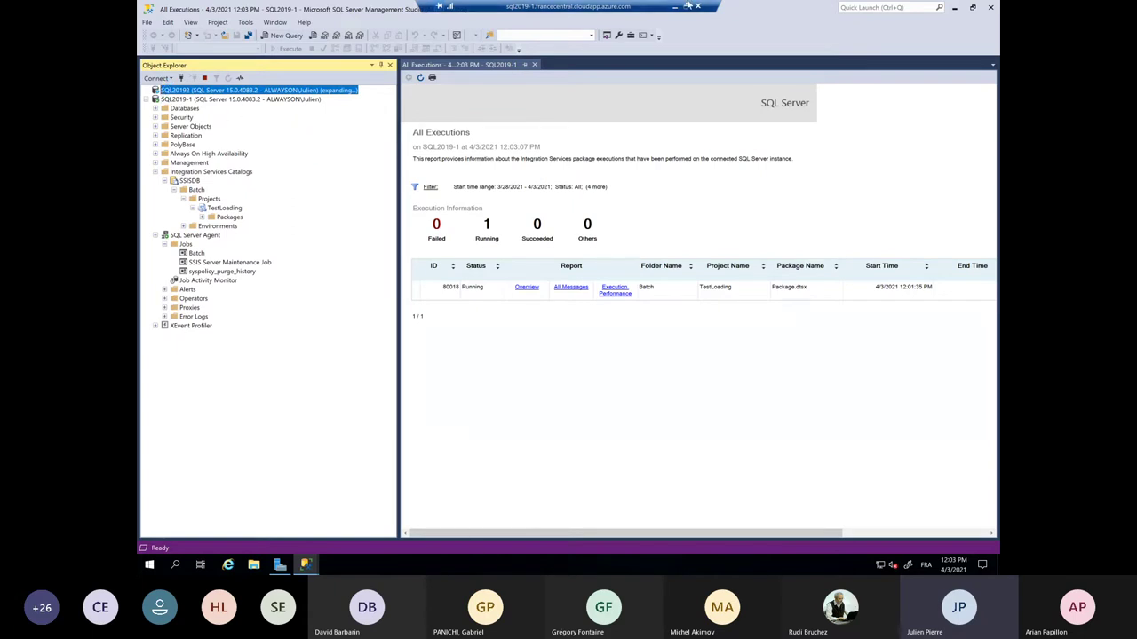
{"action": "left_click", "coordinate": [295, 100]}
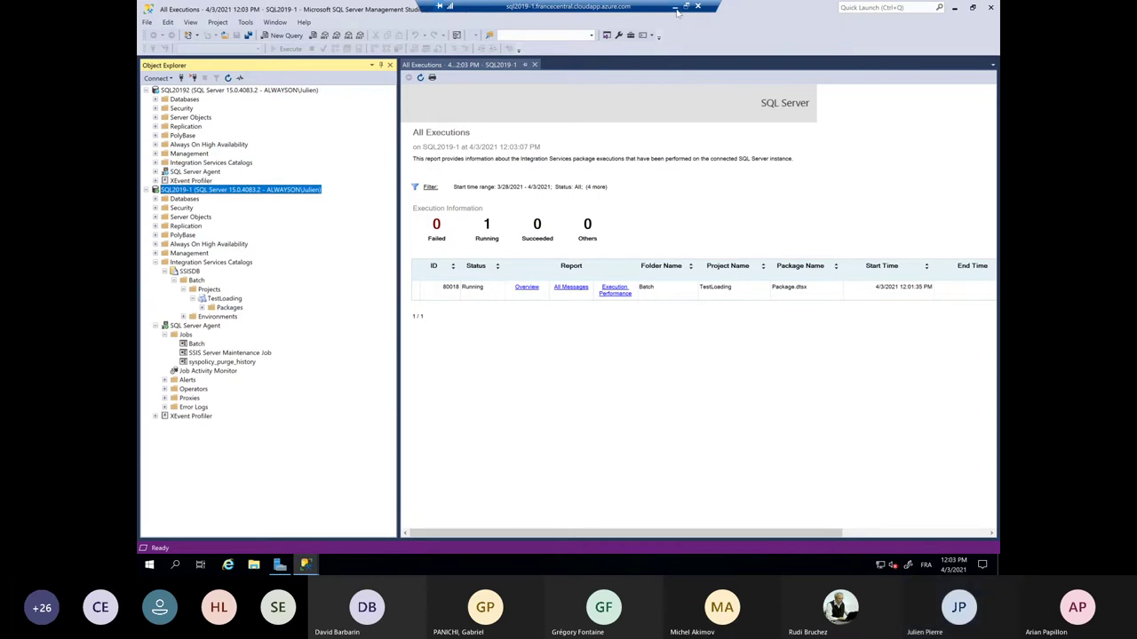
Look in on the SQL20192 remote session and return to the PowerPoint presentation
{"action": "left_click", "coordinate": [677, 9]}
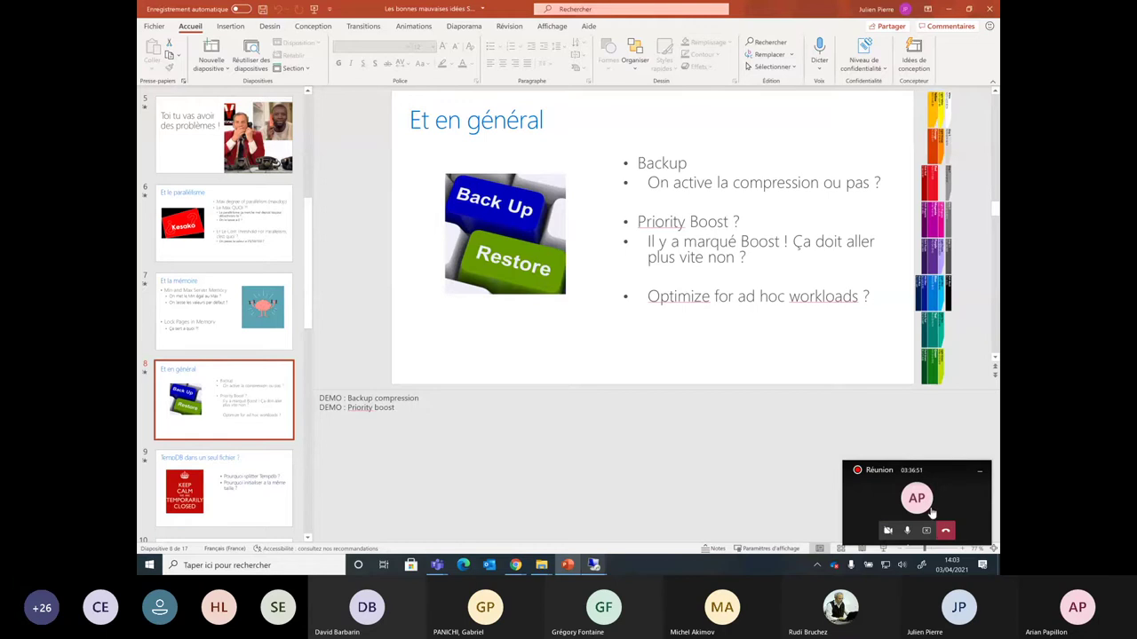
{"action": "mouse_move", "coordinate": [595, 563]}
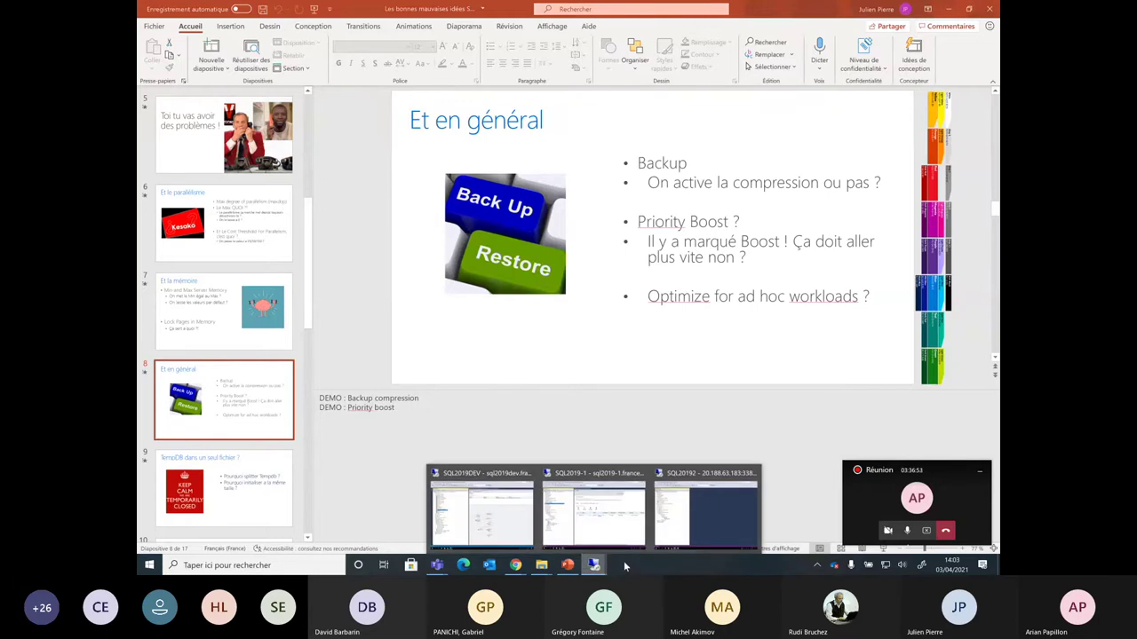
{"action": "left_click", "coordinate": [702, 534]}
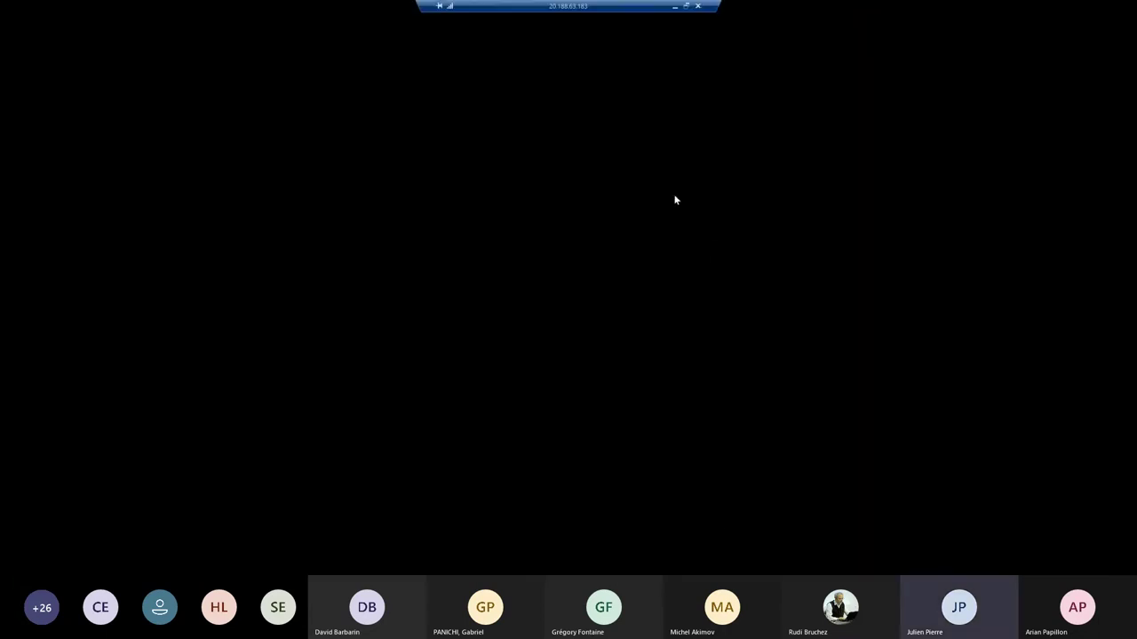
{"action": "left_click", "coordinate": [676, 8]}
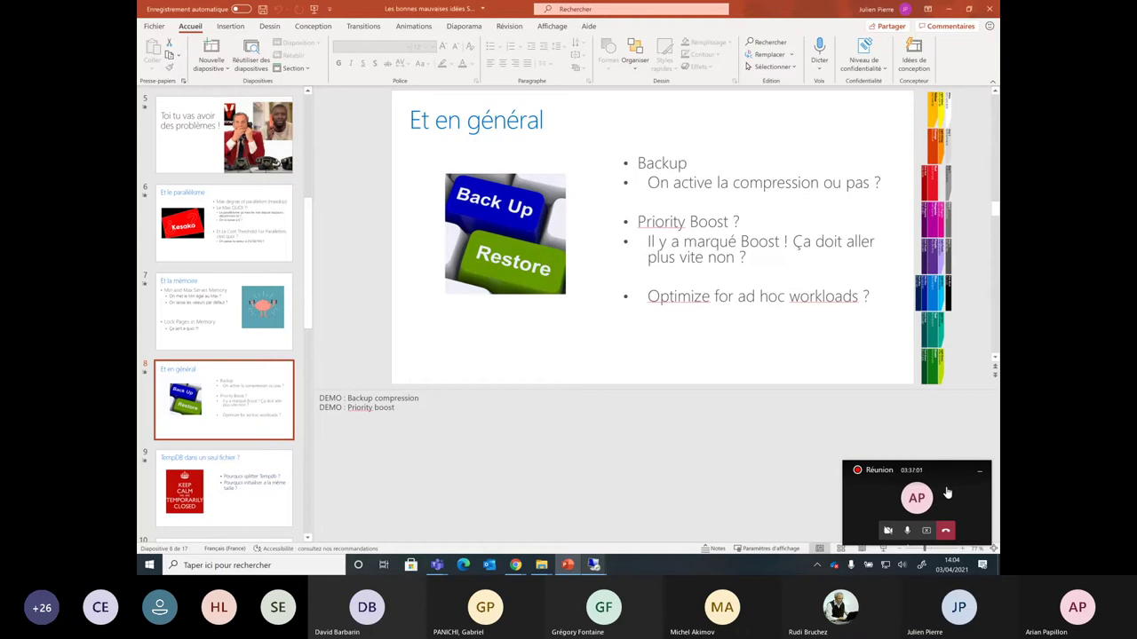